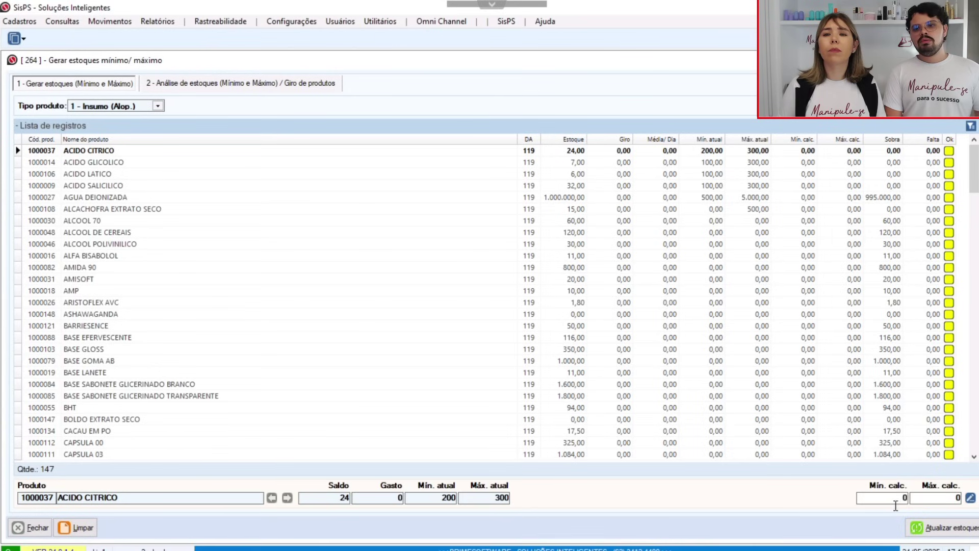
- Set the calculated minimum stock of ACIDO CITRICO to 100 and its calculated maximum stock to 300
{"action": "left_click", "coordinate": [873, 498]}
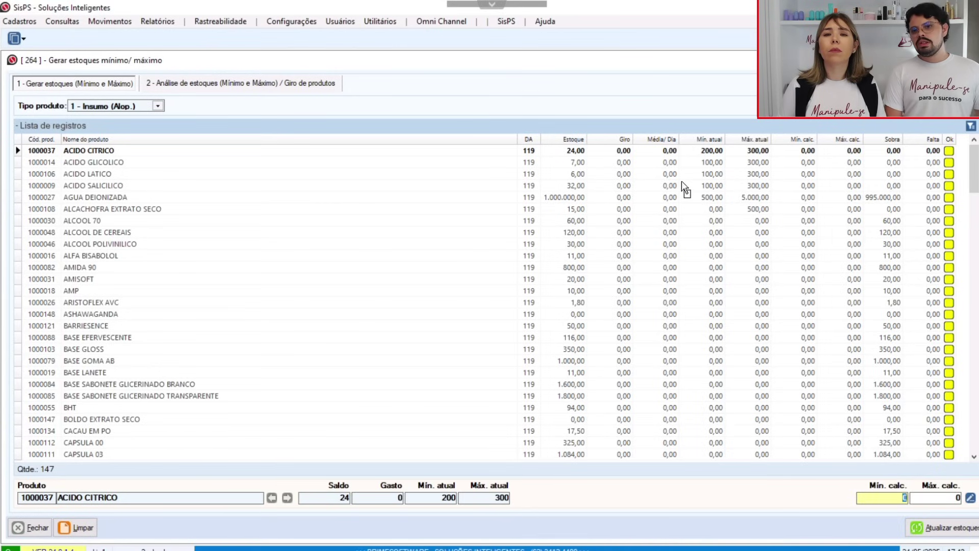
{"action": "type", "text": "100"}
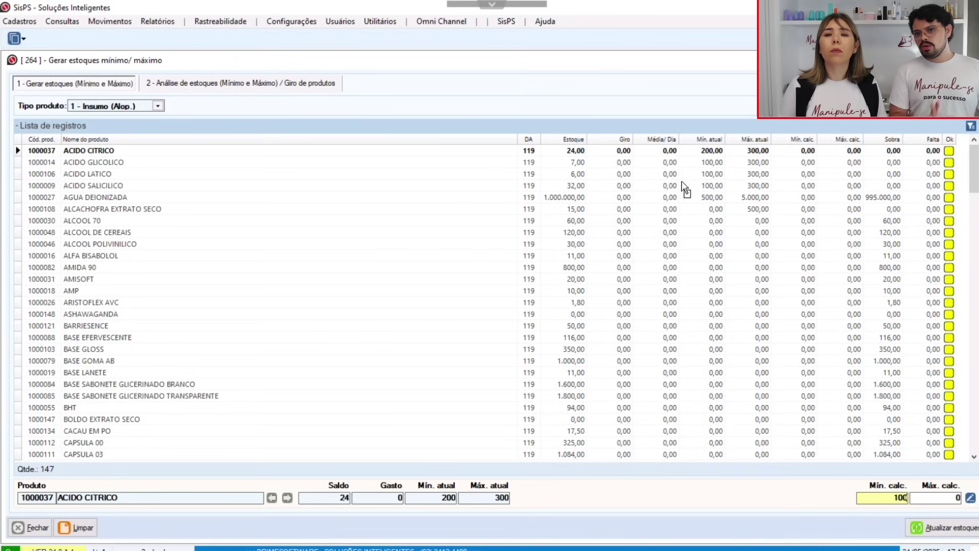
{"action": "key", "text": "Tab"}
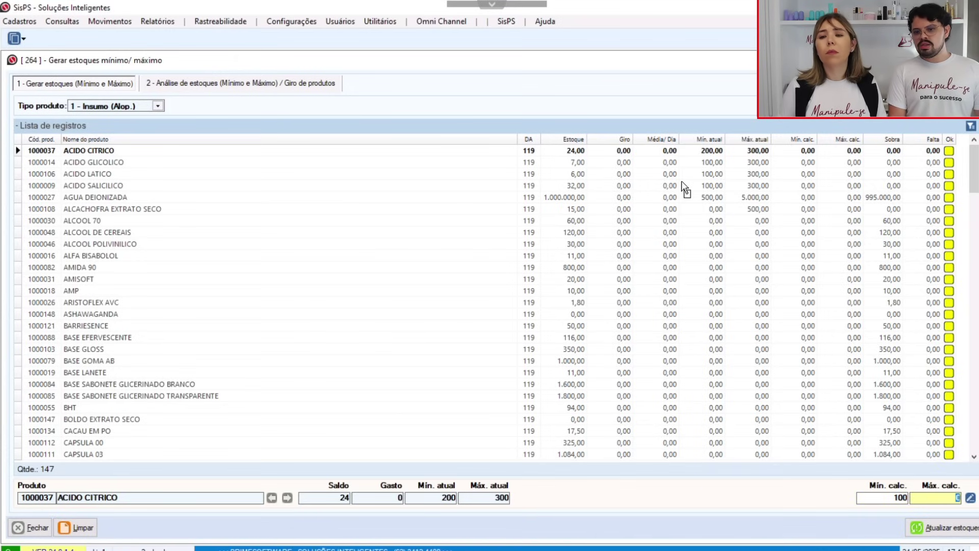
{"action": "type", "text": "300"}
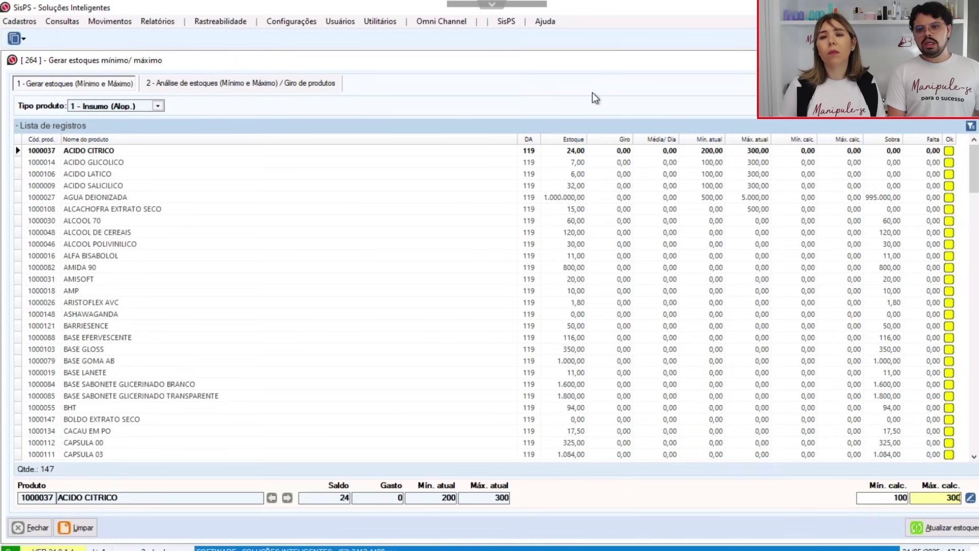
{"action": "key", "text": "Return"}
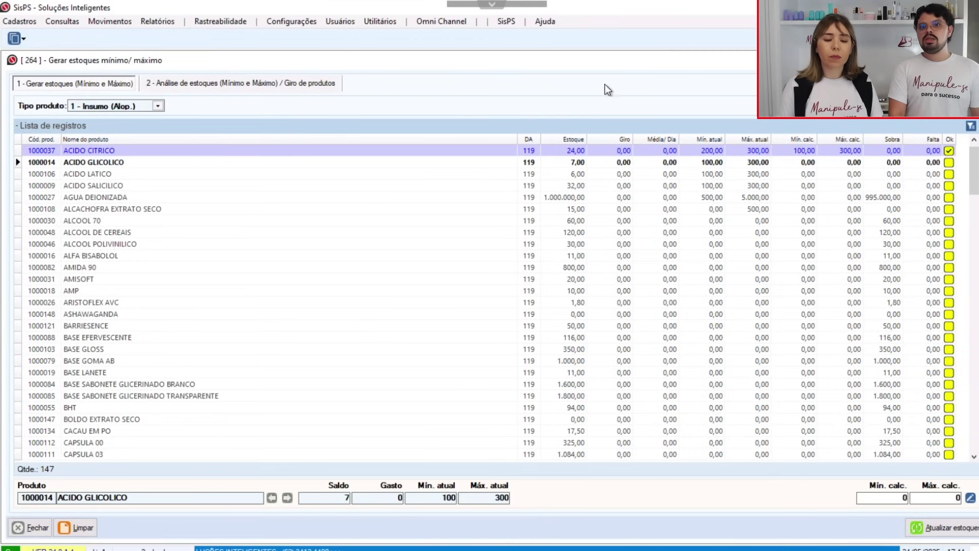
- Look through the product list to examine the stock levels of the other raw materials, ending back at ACIDO CITRICO
{"action": "key", "text": "Down"}
{"action": "key", "text": "Down"}
{"action": "key", "text": "Down"}
{"action": "key", "text": "Down"}
{"action": "key", "text": "Down"}
{"action": "key", "text": "Down"}
{"action": "key", "text": "Down"}
{"action": "key", "text": "Down"}
{"action": "key", "text": "Down"}
{"action": "key", "text": "Down"}
{"action": "key", "text": "Down"}
{"action": "key", "text": "Down"}
{"action": "key", "text": "Down"}
{"action": "key", "text": "Down"}
{"action": "key", "text": "Down"}
{"action": "key", "text": "Down"}
{"action": "key", "text": "Down"}
{"action": "key", "text": "Down"}
{"action": "key", "text": "Down"}
{"action": "key", "text": "Down"}
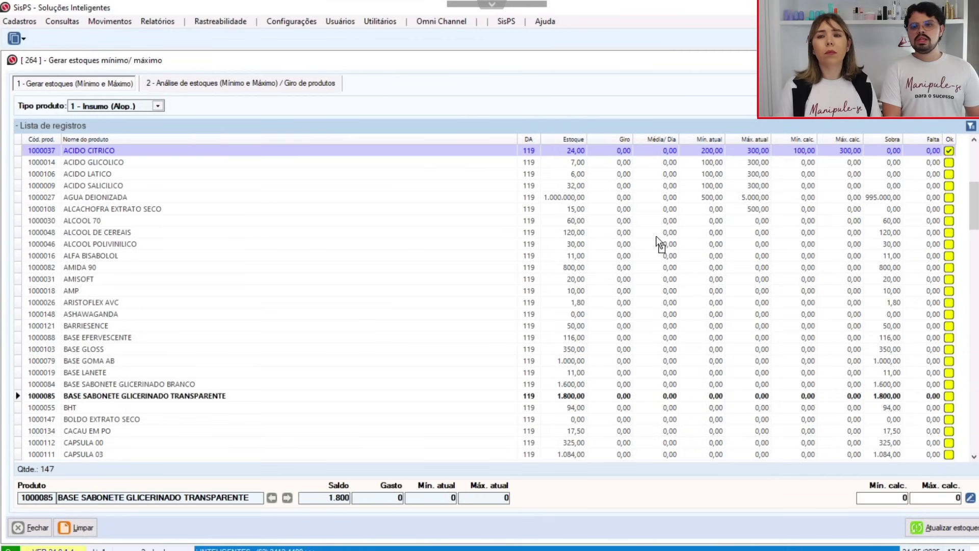
{"action": "key", "text": "Down"}
{"action": "key", "text": "Down"}
{"action": "key", "text": "Down"}
{"action": "key", "text": "Down"}
{"action": "key", "text": "Down"}
{"action": "key", "text": "Down"}
{"action": "key", "text": "Down"}
{"action": "key", "text": "Down"}
{"action": "key", "text": "Down"}
{"action": "key", "text": "Down"}
{"action": "key", "text": "Down"}
{"action": "key", "text": "Down"}
{"action": "key", "text": "Down"}
{"action": "key", "text": "Down"}
{"action": "key", "text": "Down"}
{"action": "key", "text": "Down"}
{"action": "key", "text": "Down"}
{"action": "key", "text": "Down"}
{"action": "key", "text": "Down"}
{"action": "key", "text": "Down"}
{"action": "key", "text": "Down"}
{"action": "key", "text": "Down"}
{"action": "key", "text": "Down"}
{"action": "key", "text": "Down"}
{"action": "key", "text": "Down"}
{"action": "key", "text": "Down"}
{"action": "key", "text": "Down"}
{"action": "key", "text": "Down"}
{"action": "key", "text": "Down"}
{"action": "key", "text": "Down"}
{"action": "key", "text": "Down"}
{"action": "key", "text": "Down"}
{"action": "key", "text": "Down"}
{"action": "key", "text": "Down"}
{"action": "key", "text": "Down"}
{"action": "key", "text": "Down"}
{"action": "key", "text": "Down"}
{"action": "key", "text": "Down"}
{"action": "key", "text": "Down"}
{"action": "key", "text": "Down"}
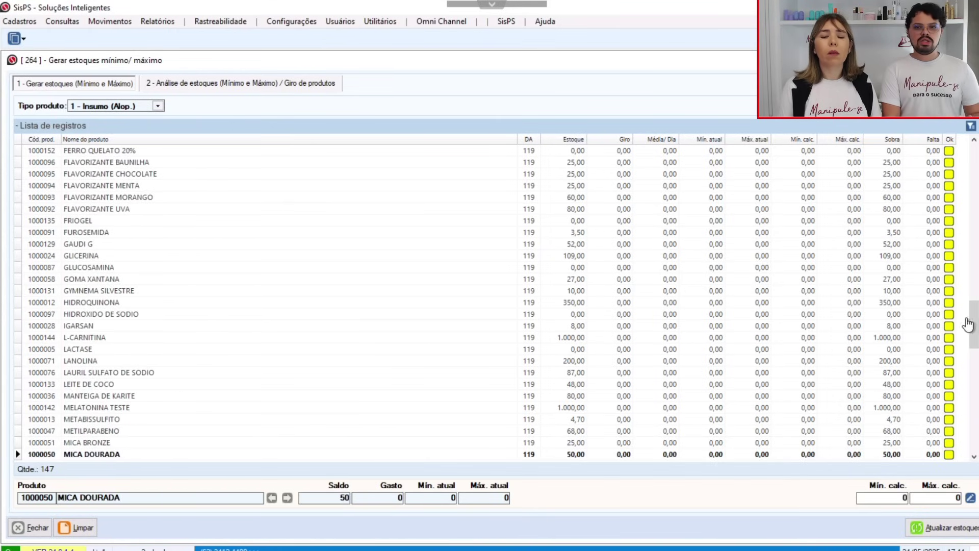
{"action": "left_click_drag", "start_coordinate": [966, 322], "coordinate": [966, 168]}
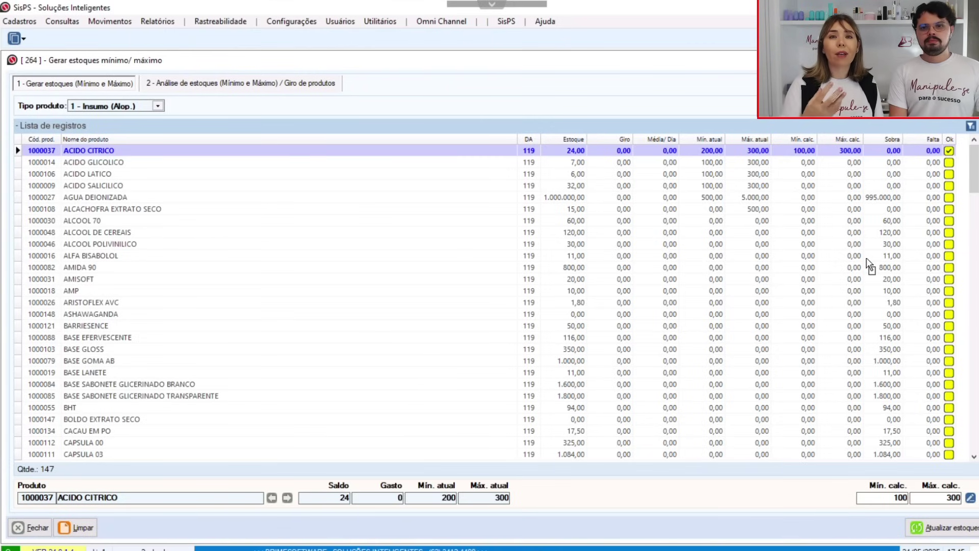
{"action": "key", "text": "Down"}
{"action": "key", "text": "Down"}
{"action": "key", "text": "Down"}
{"action": "key", "text": "Down"}
{"action": "key", "text": "Down"}
{"action": "key", "text": "Down"}
{"action": "key", "text": "Up"}
{"action": "key", "text": "Up"}
{"action": "key", "text": "Up"}
{"action": "key", "text": "Up"}
{"action": "key", "text": "Up"}
{"action": "key", "text": "Up"}
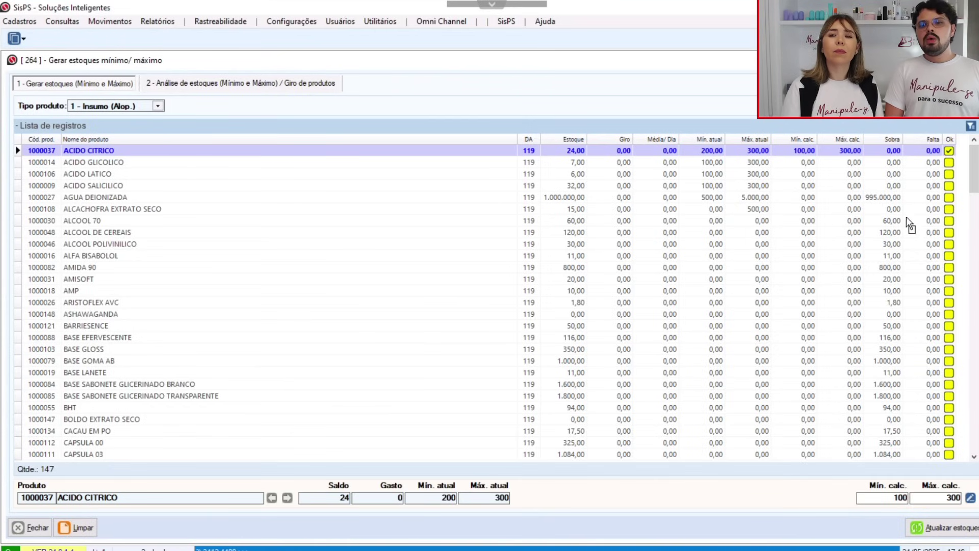
- Update the minimum/maximum stocks with the calculated values and confirm the update
{"action": "left_click", "coordinate": [957, 539]}
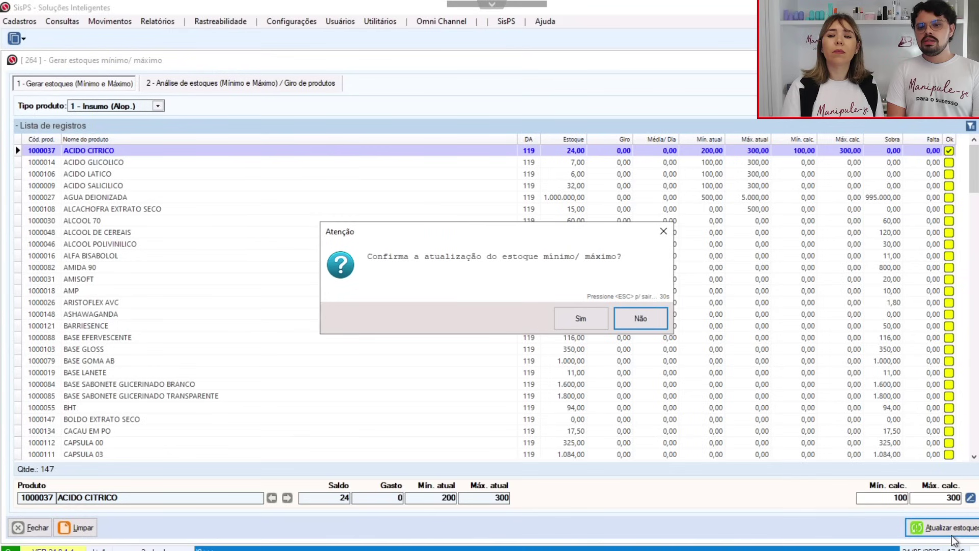
{"action": "left_click", "coordinate": [587, 323]}
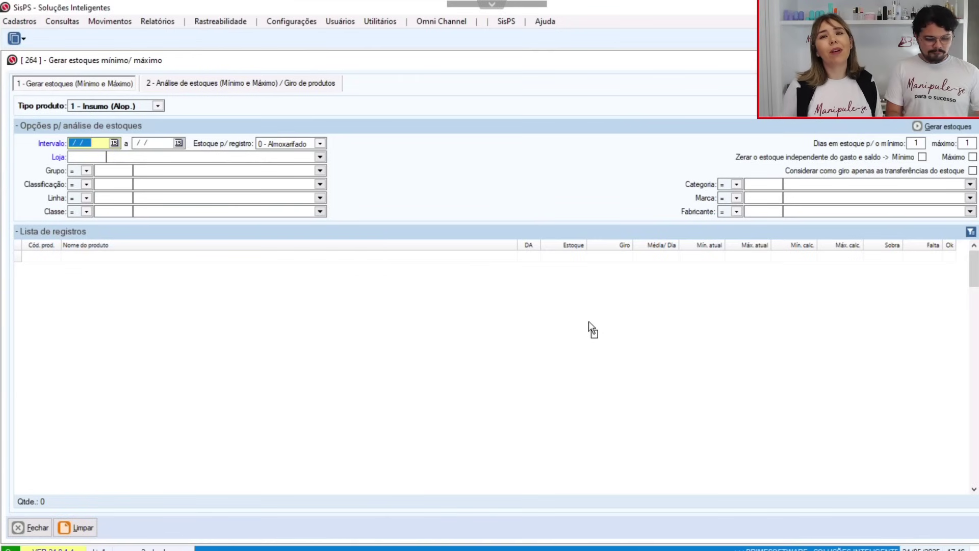
- Generate the stock analysis list for the interval 01/01/2025 to 30/04/2025 in store 1, AB CONSULTORIA
{"action": "type", "text": "01/01/2025"}
{"action": "key", "text": "Tab"}
{"action": "type", "text": "30/"}
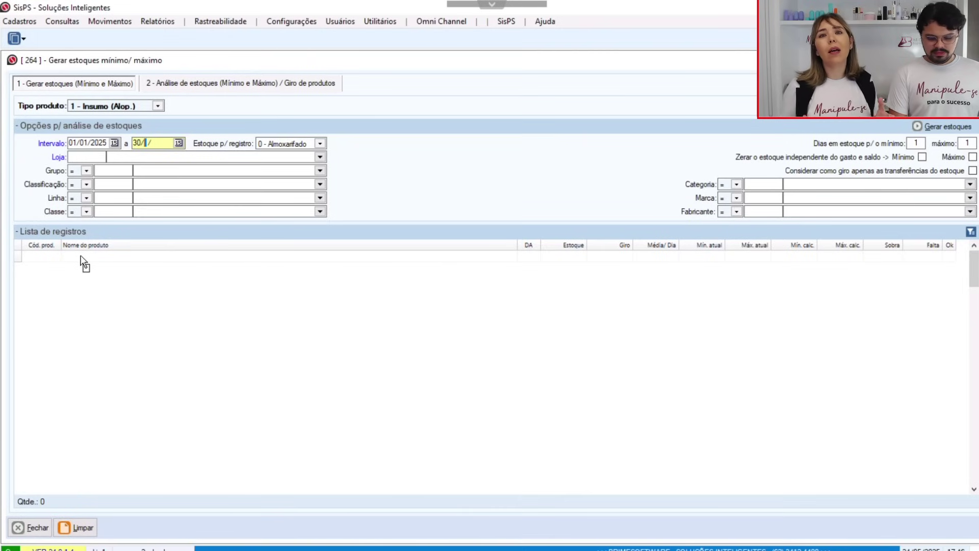
{"action": "type", "text": "04/2025"}
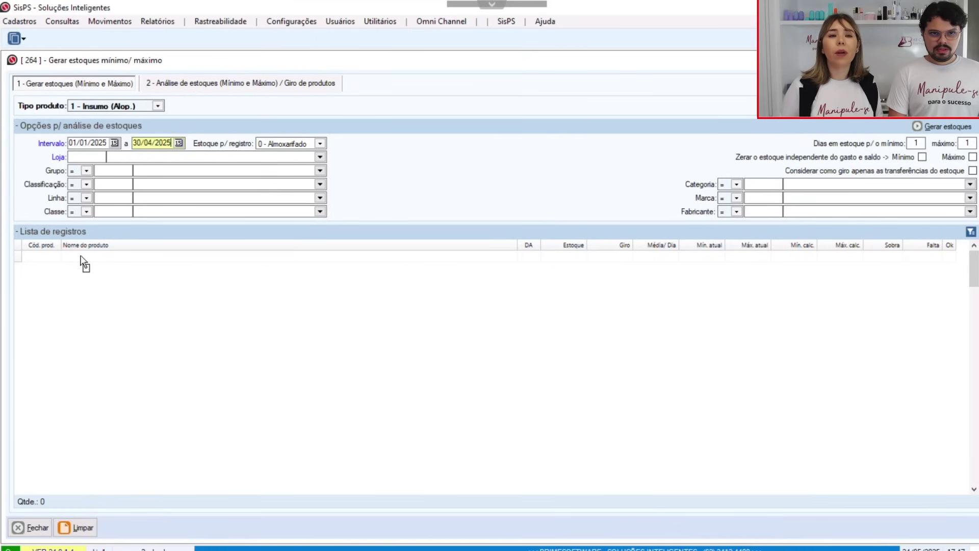
{"action": "key", "text": "Tab"}
{"action": "key", "text": "Tab"}
{"action": "type", "text": "1"}
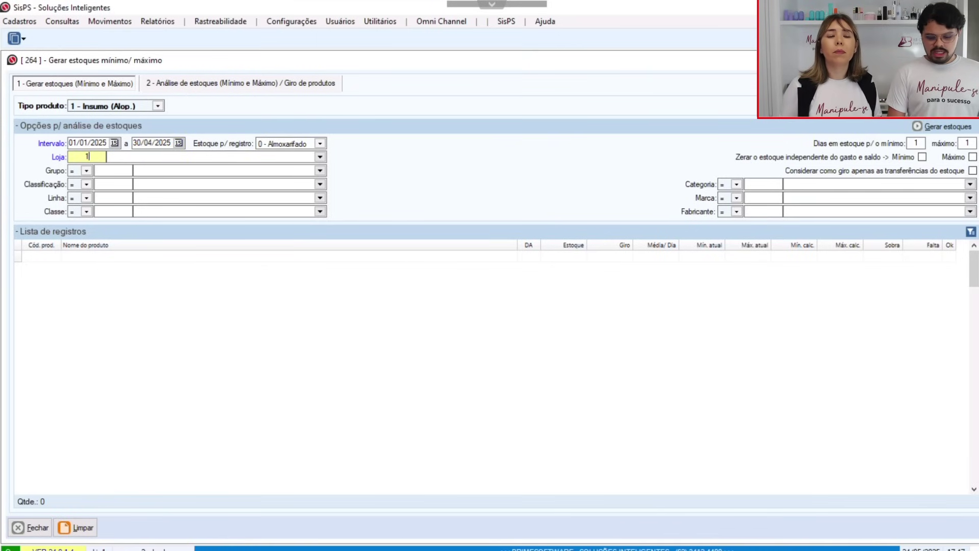
{"action": "key", "text": "Tab"}
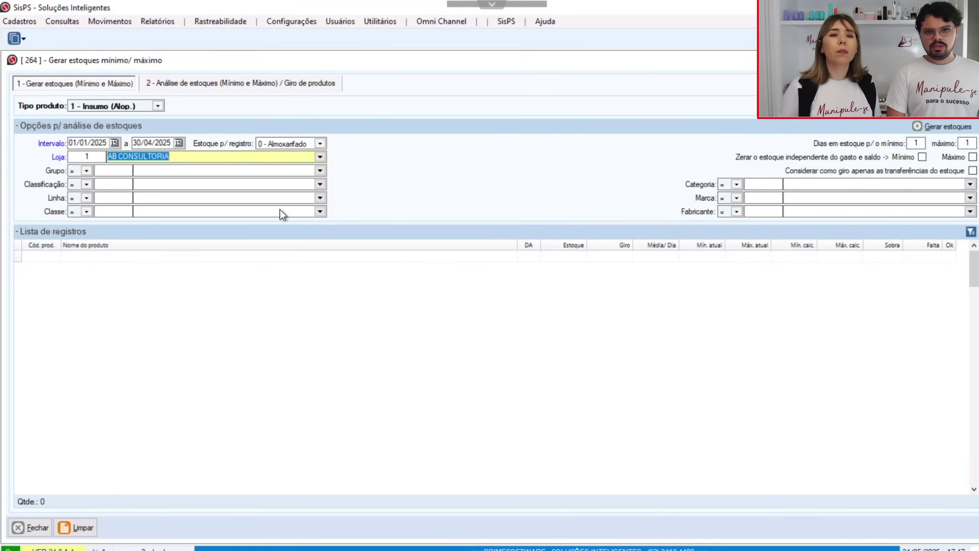
{"action": "left_click", "coordinate": [956, 131]}
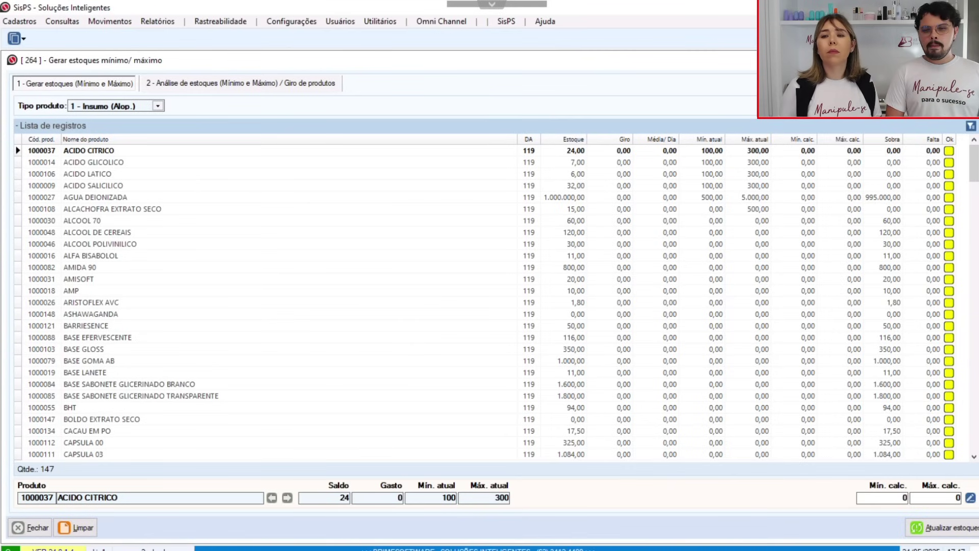
- Close the minimum/maximum stock window, then open the purchase quotations (Cotações) window and its product inclusion form
{"action": "left_click", "coordinate": [28, 527]}
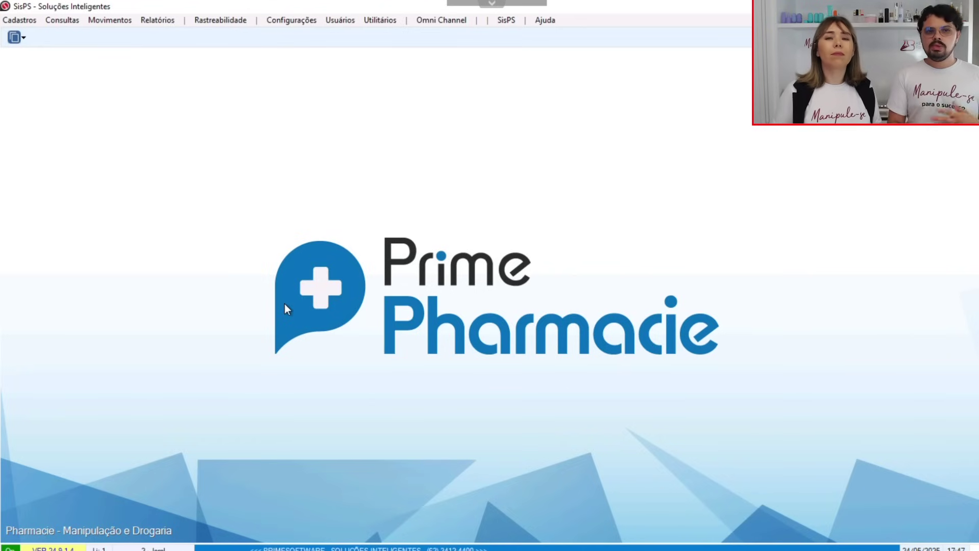
{"action": "left_click", "coordinate": [100, 20]}
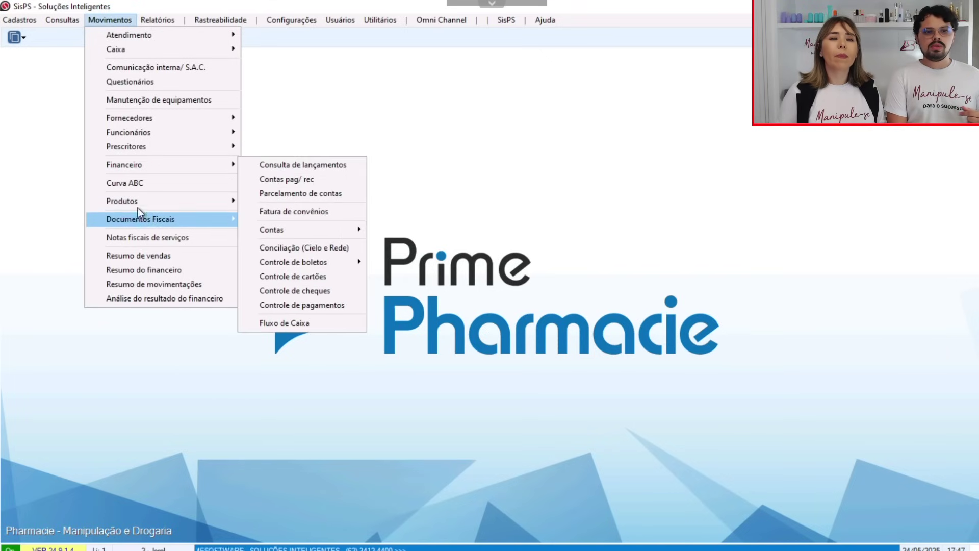
{"action": "mouse_move", "coordinate": [149, 200]}
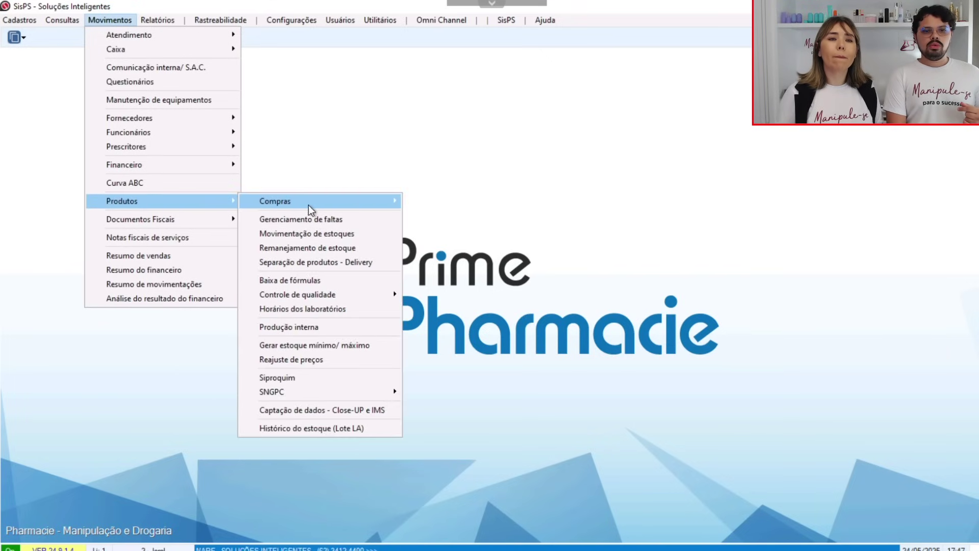
{"action": "mouse_move", "coordinate": [360, 204]}
{"action": "left_click", "coordinate": [435, 202]}
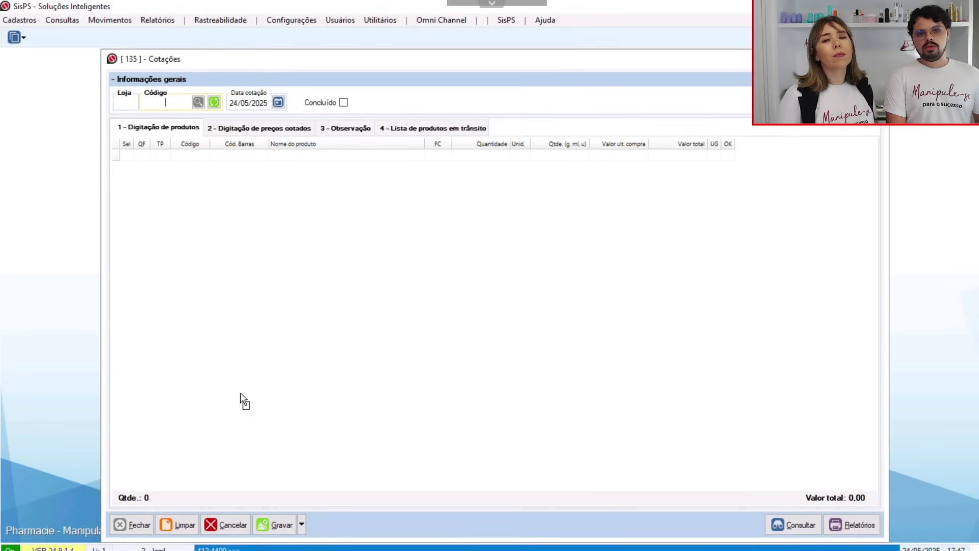
{"action": "left_click", "coordinate": [467, 250]}
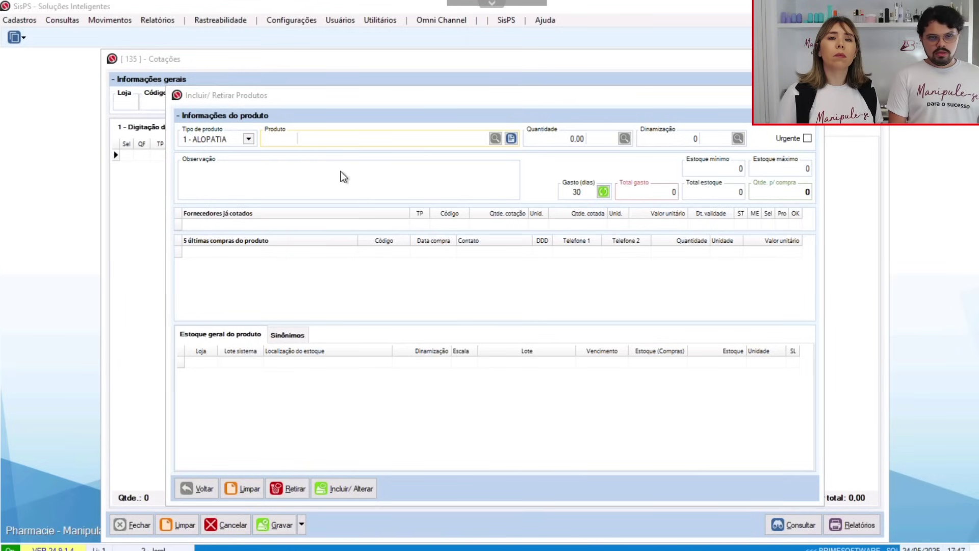
- Choose MOROSIL as the quotation product and set its quantity to 500 g
{"action": "type", "text": "MORO"}
{"action": "key", "text": "Return"}
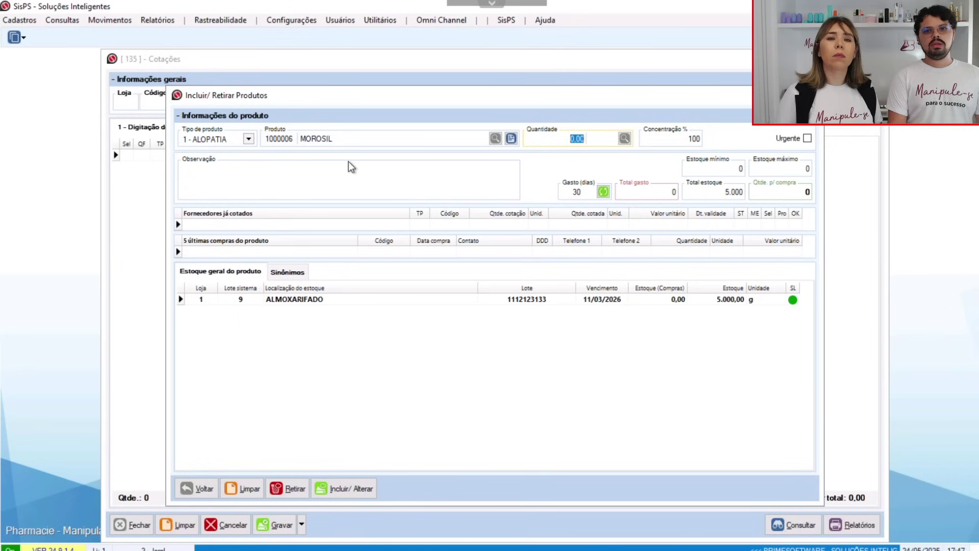
{"action": "type", "text": "500,00 g"}
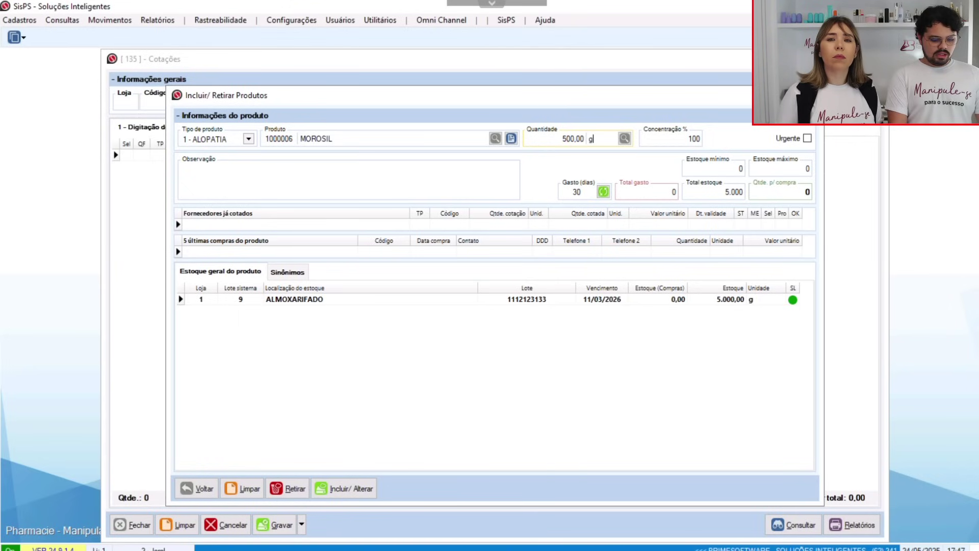
{"action": "key", "text": "Return"}
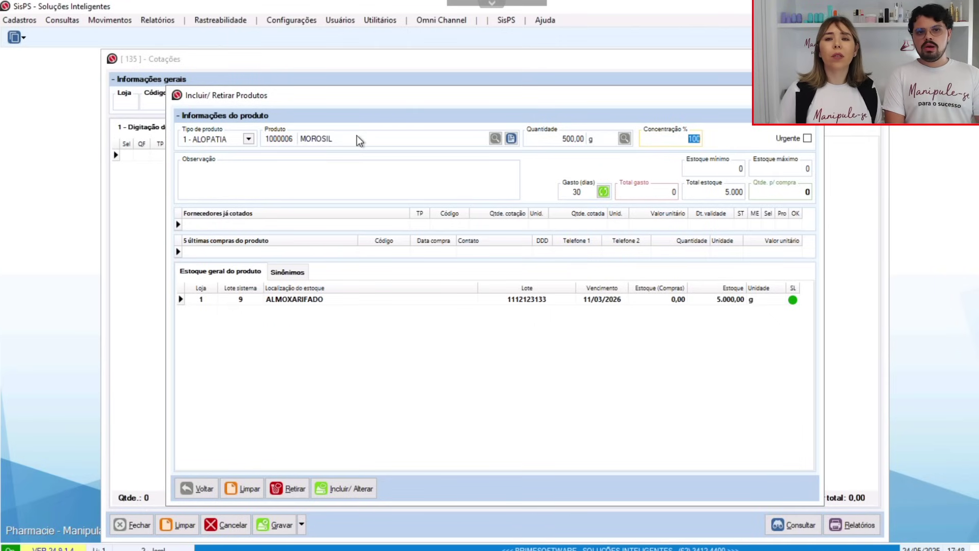
- Replace the product in the inclusion form by searching for ACIDO and choosing ACIDO CITRICO
{"action": "left_click_drag", "start_coordinate": [354, 142], "coordinate": [232, 143]}
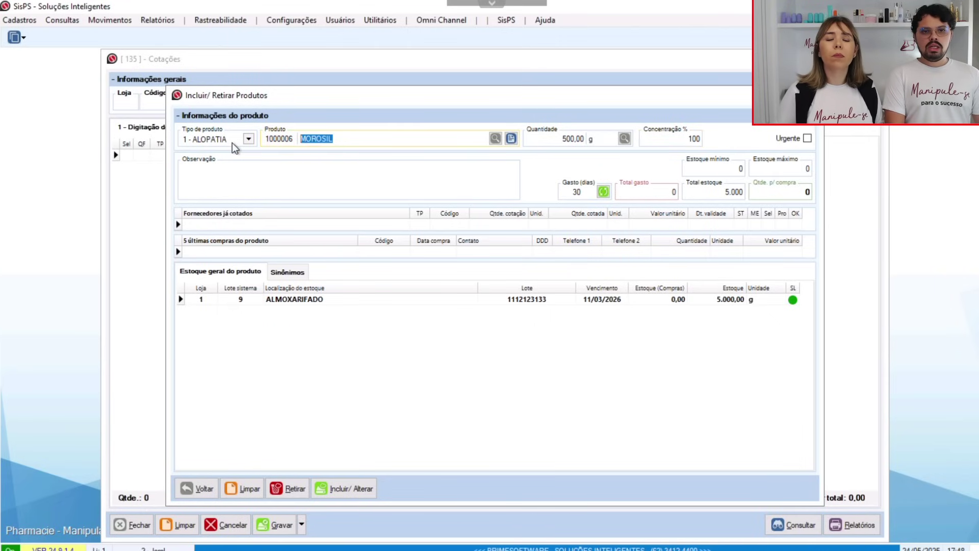
{"action": "key", "text": "End"}
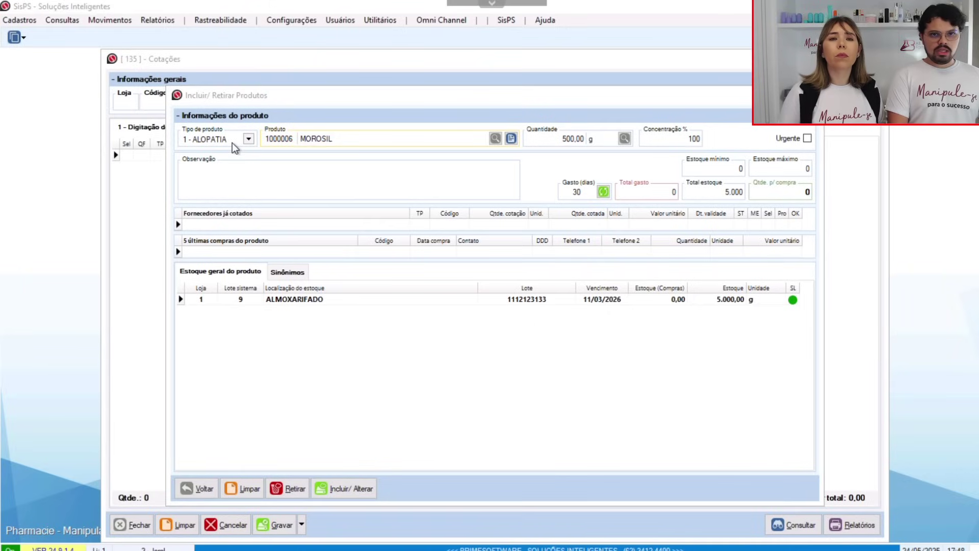
{"action": "type", "text": "ACIDO"}
{"action": "key", "text": "Return"}
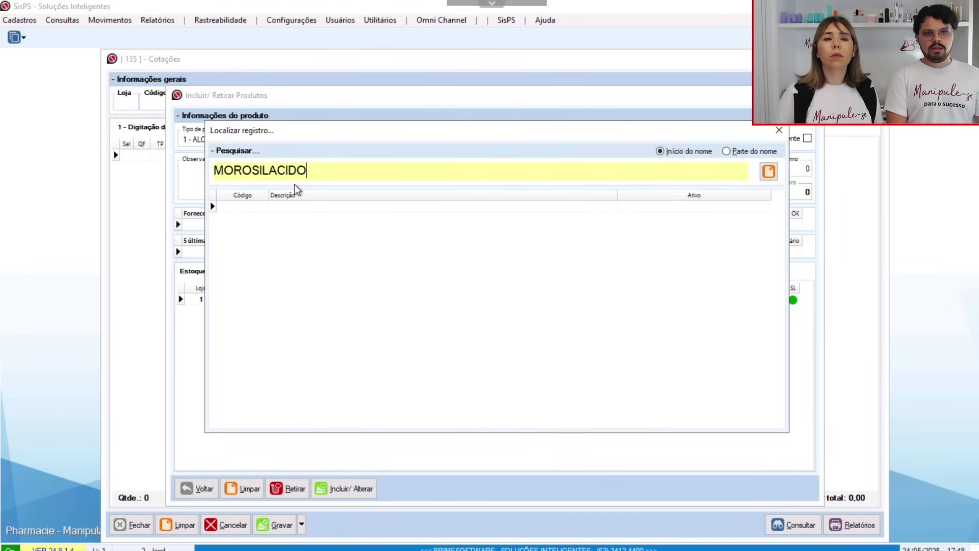
{"action": "key", "text": "BackSpace"}
{"action": "key", "text": "BackSpace"}
{"action": "key", "text": "BackSpace"}
{"action": "key", "text": "BackSpace"}
{"action": "key", "text": "BackSpace"}
{"action": "key", "text": "BackSpace"}
{"action": "key", "text": "BackSpace"}
{"action": "key", "text": "BackSpace"}
{"action": "key", "text": "BackSpace"}
{"action": "key", "text": "BackSpace"}
{"action": "key", "text": "BackSpace"}
{"action": "type", "text": "A"}
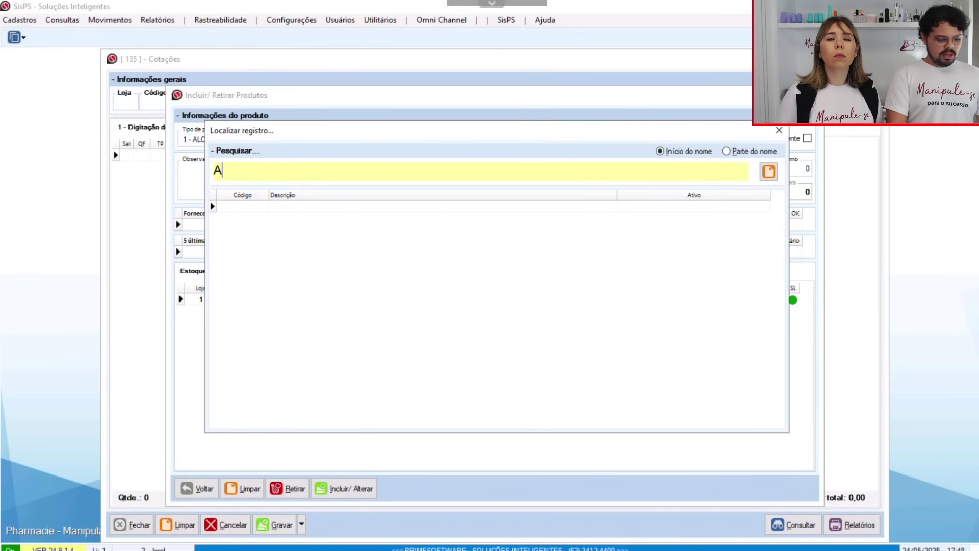
{"action": "type", "text": "CIDO"}
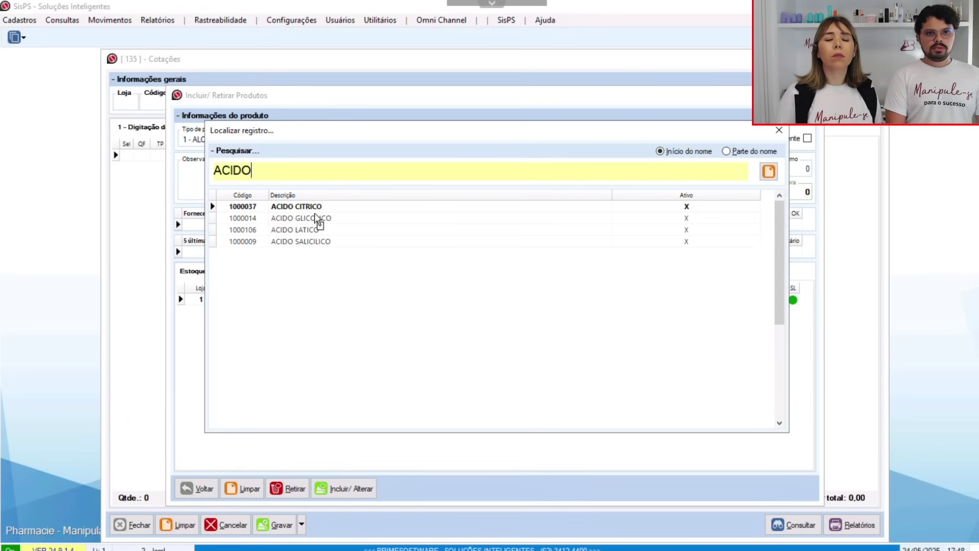
{"action": "double_click", "coordinate": [331, 207]}
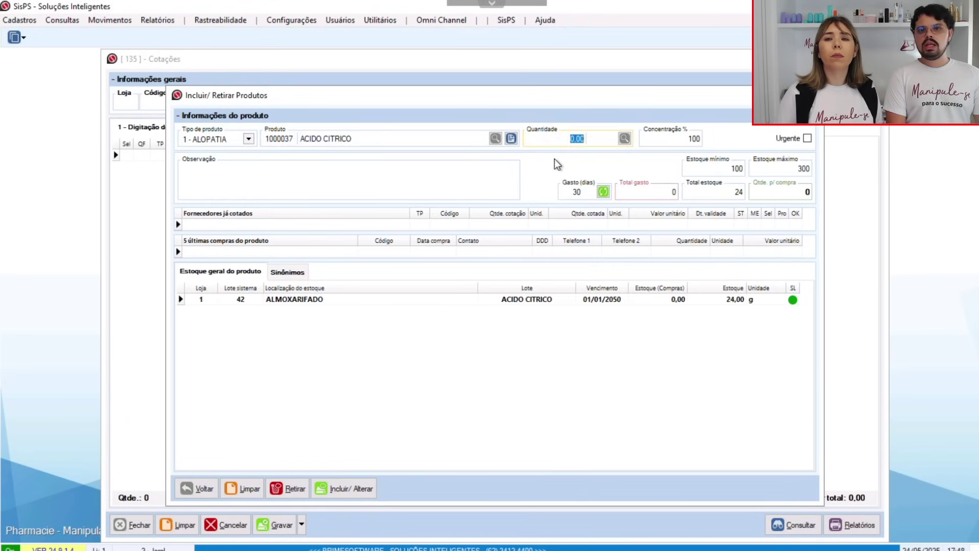
- Include ACIDO CITRICO in the quotation with a quantity of 200 g and return to the quotation's product list
{"action": "type", "text": "200,00"}
{"action": "key", "text": "Tab"}
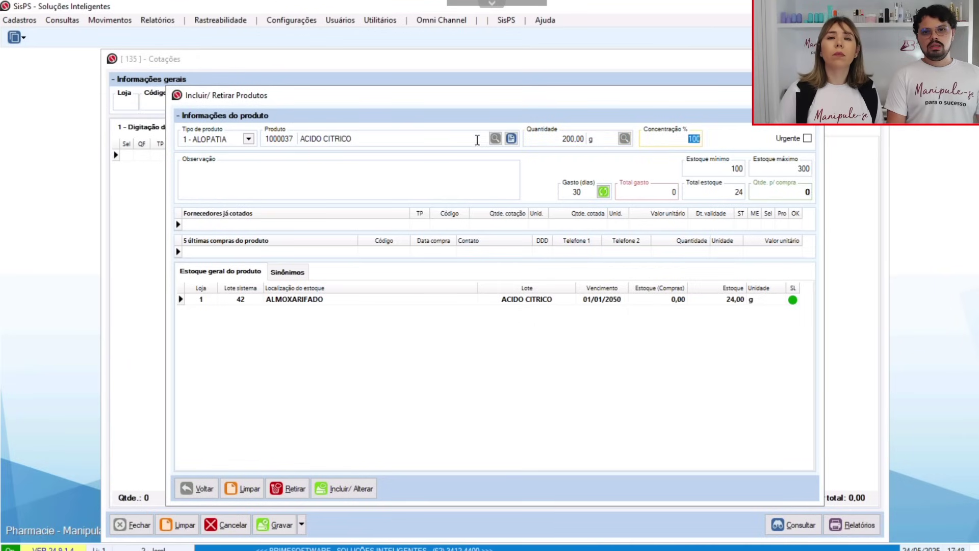
{"action": "left_click", "coordinate": [571, 197]}
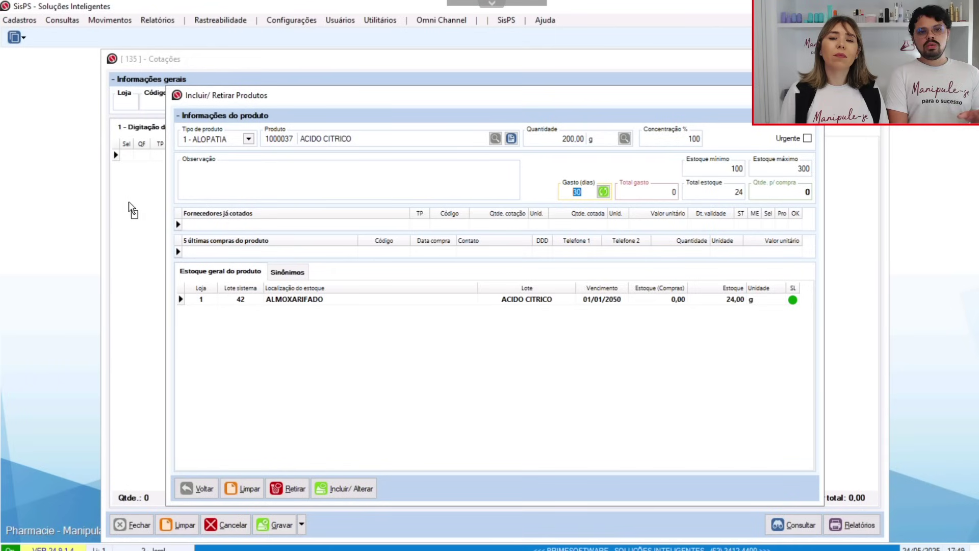
{"action": "left_click", "coordinate": [350, 489]}
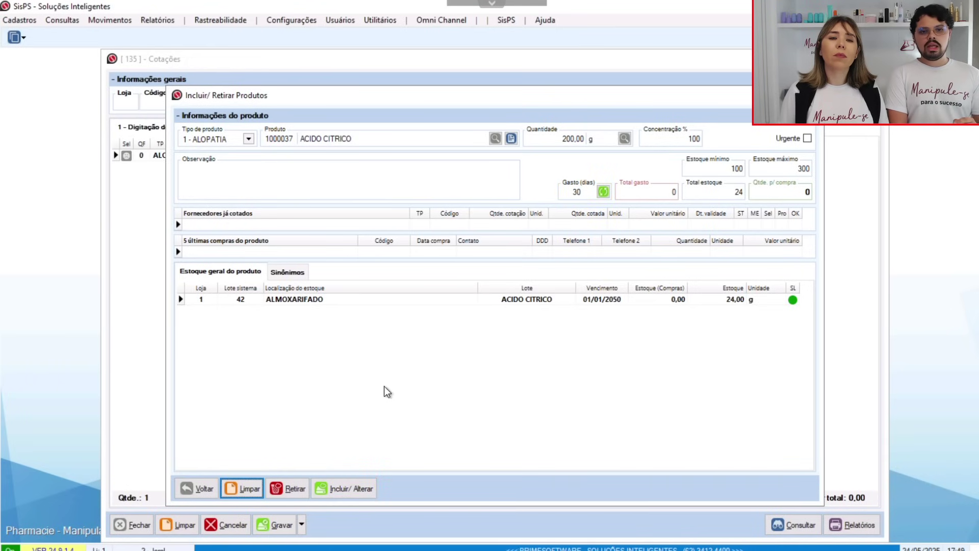
{"action": "left_click_drag", "start_coordinate": [463, 92], "coordinate": [446, 190]}
{"action": "left_click", "coordinate": [740, 187]}
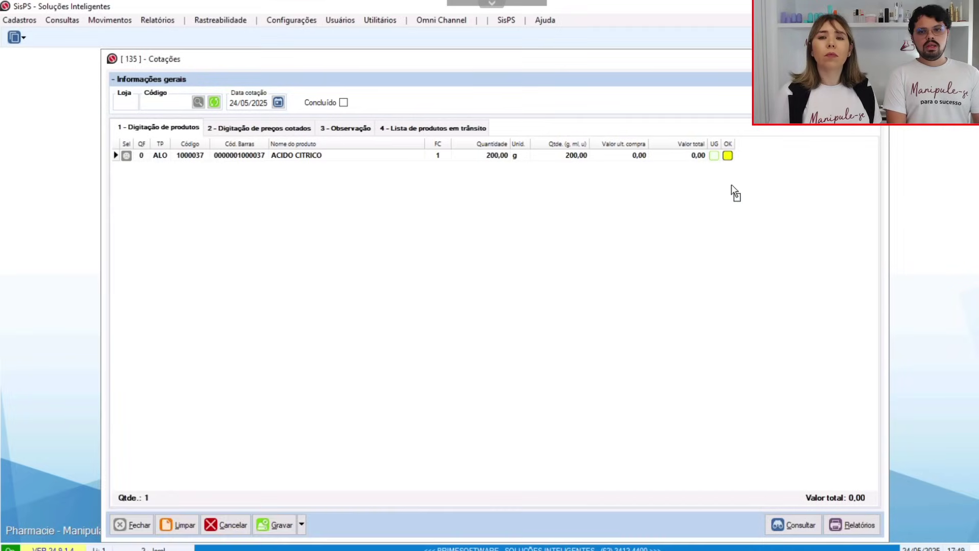
- Remove the ACIDO CITRICO item from the quotation's product list
{"action": "right_click", "coordinate": [289, 157]}
{"action": "left_click", "coordinate": [338, 210]}
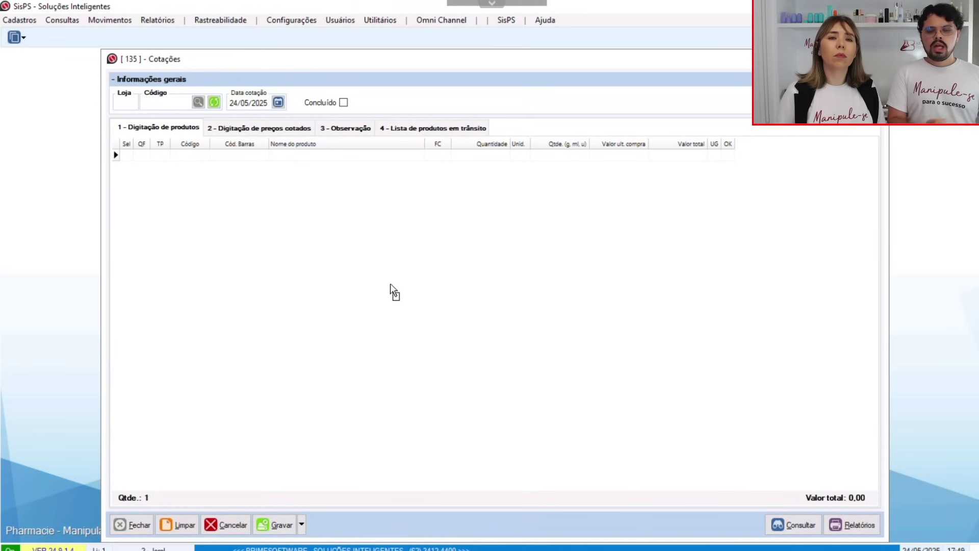
- Open the product-list generator for the quotation and set the product type to 1 - ALOPATIA
{"action": "right_click", "coordinate": [401, 288]}
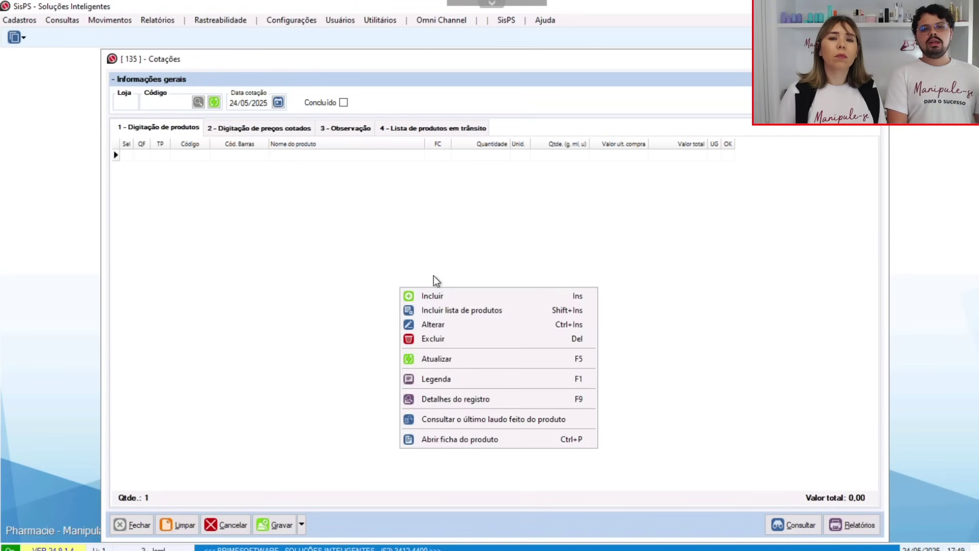
{"action": "left_click", "coordinate": [468, 314]}
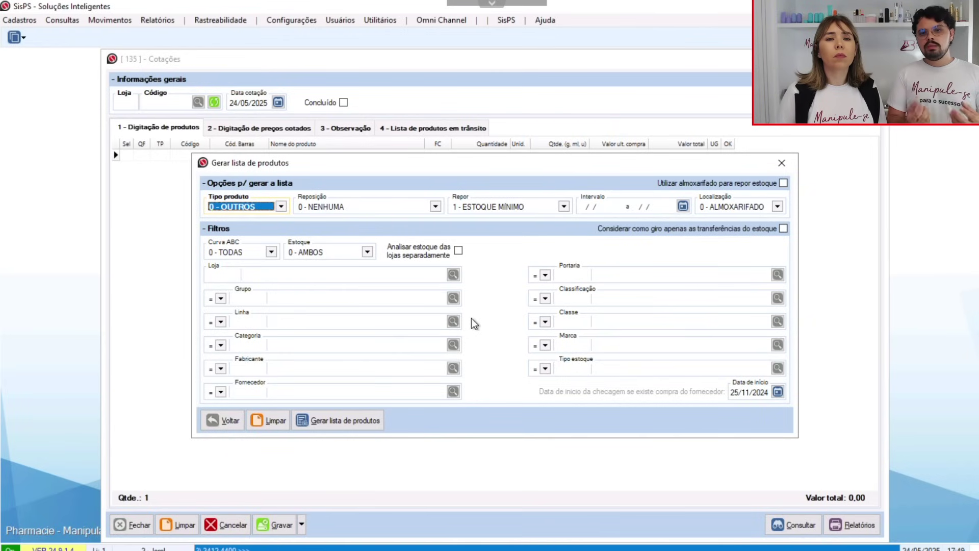
{"action": "left_click", "coordinate": [281, 206]}
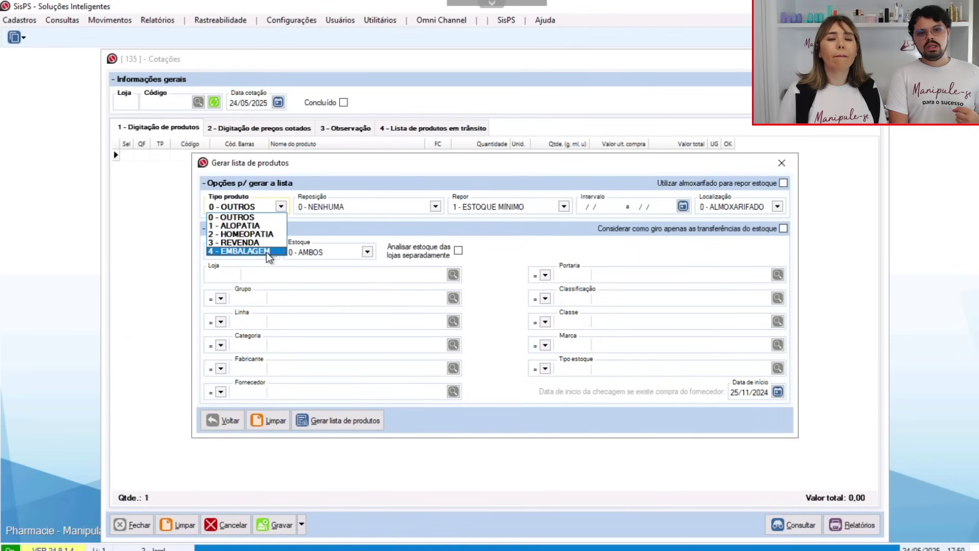
{"action": "left_click", "coordinate": [262, 226]}
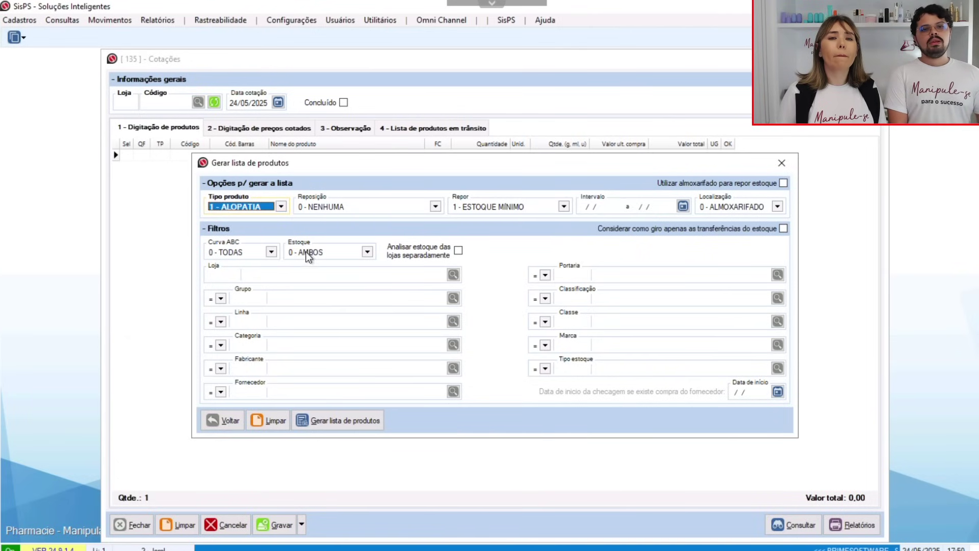
- Set Reposição to 4 - APENAS PRODUTOS COM GIRO, Repor to 2 - ESTOQUE MÁXIMO and keep Localização at 0 - ALMOXARIFADO
{"action": "left_click", "coordinate": [396, 213]}
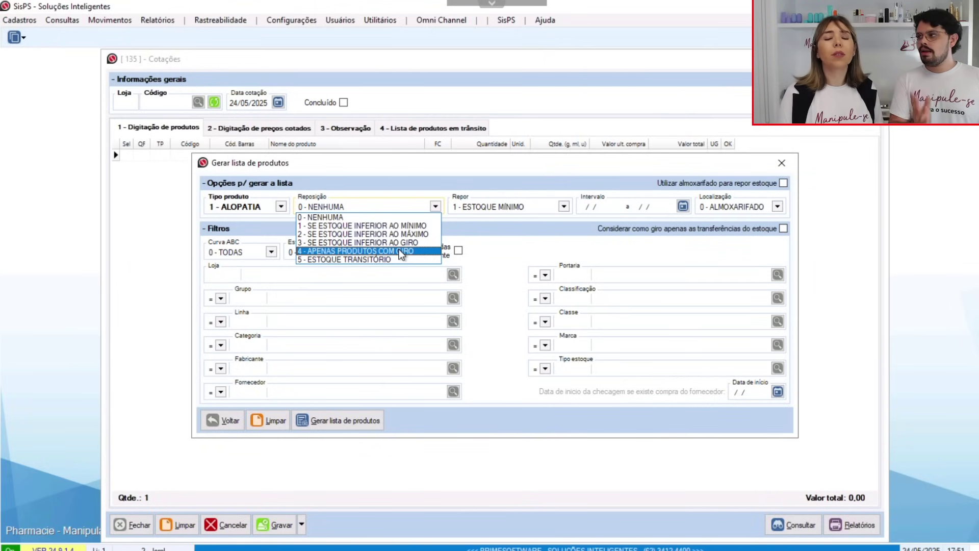
{"action": "left_click", "coordinate": [403, 250]}
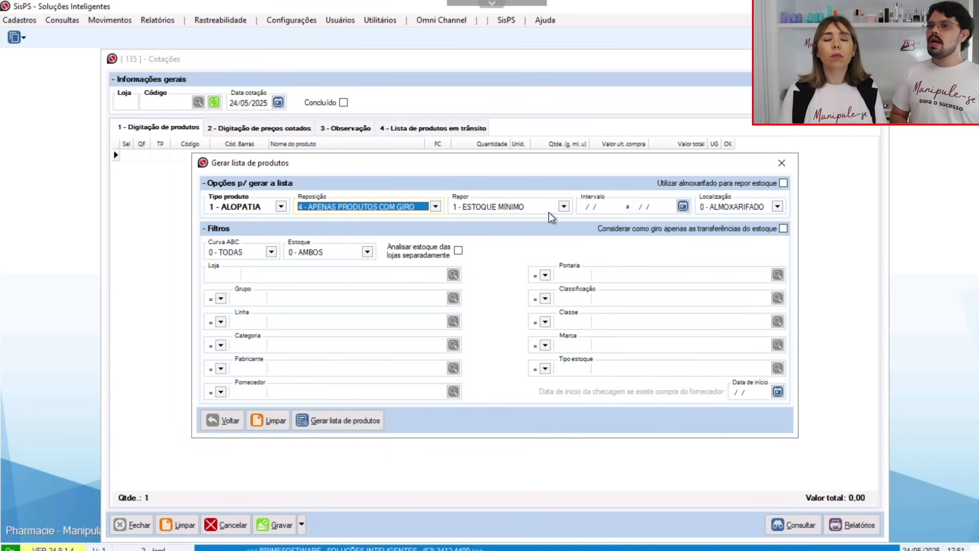
{"action": "left_click", "coordinate": [564, 206]}
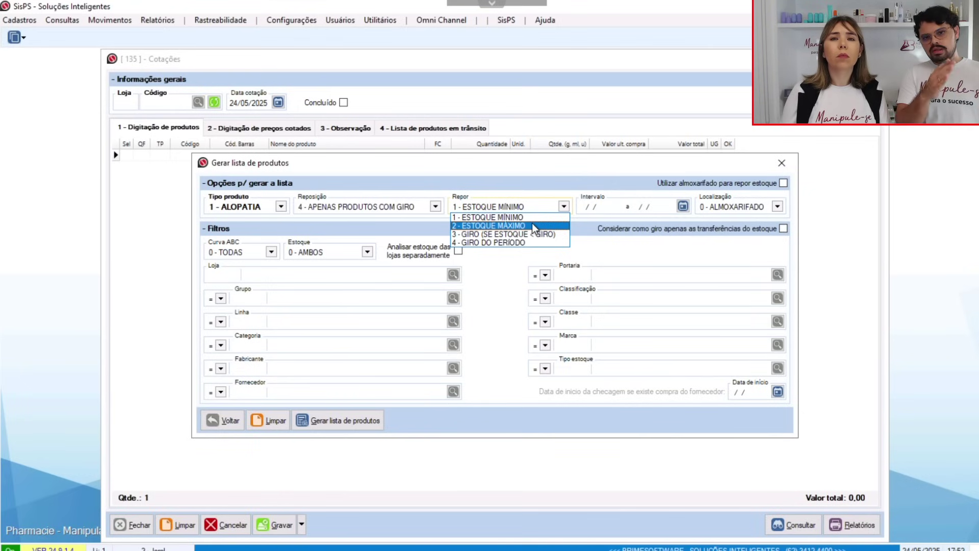
{"action": "left_click", "coordinate": [532, 224]}
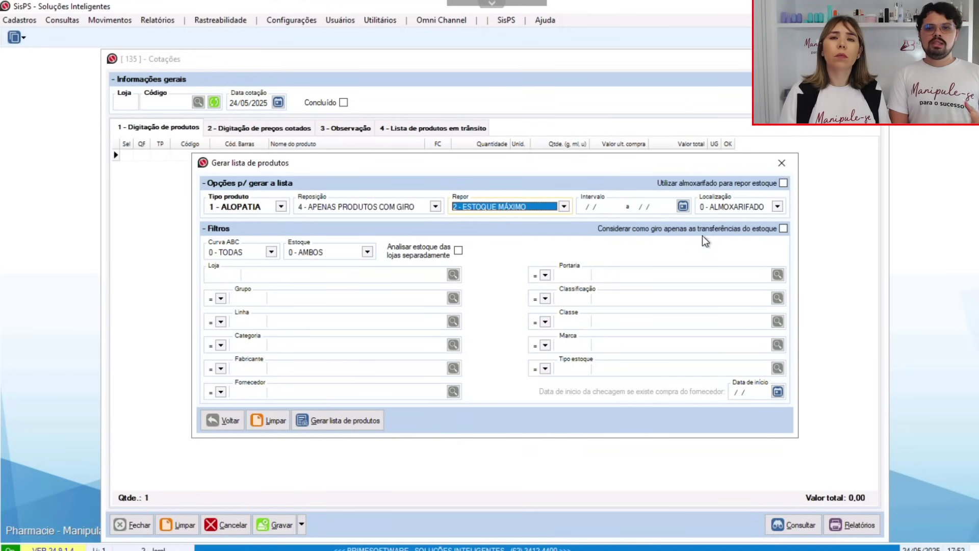
{"action": "left_click", "coordinate": [777, 207]}
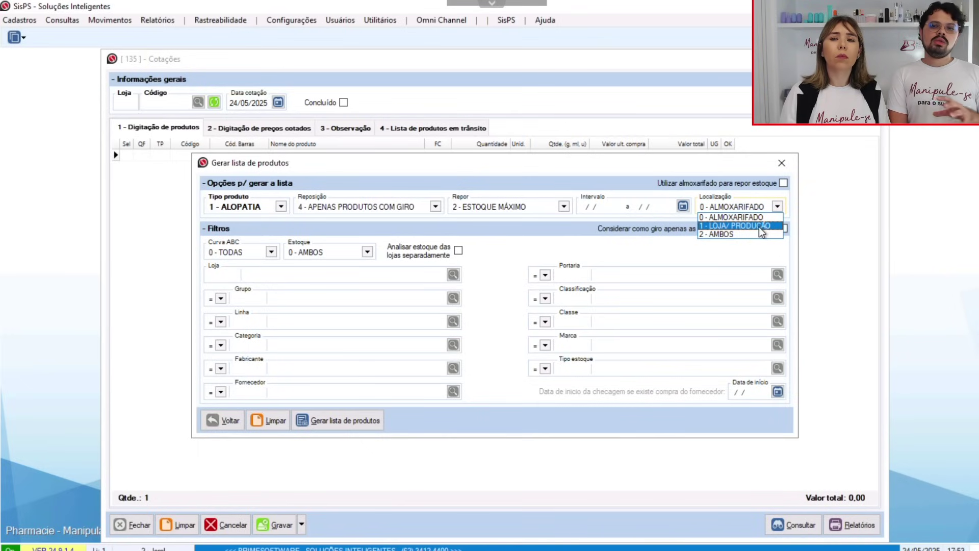
{"action": "left_click", "coordinate": [766, 203]}
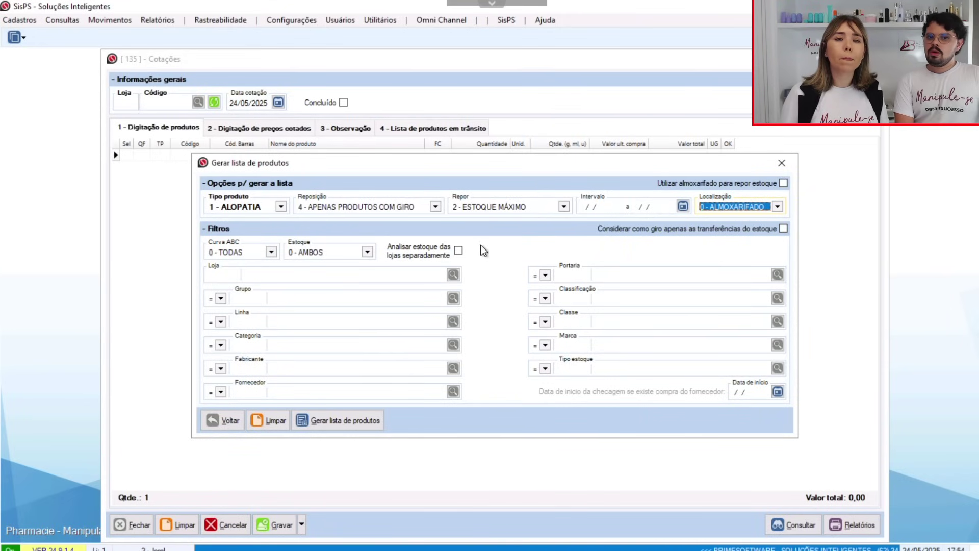
- Try to generate the product list for products with turnover, restocking to maximum stock
{"action": "left_click", "coordinate": [365, 428]}
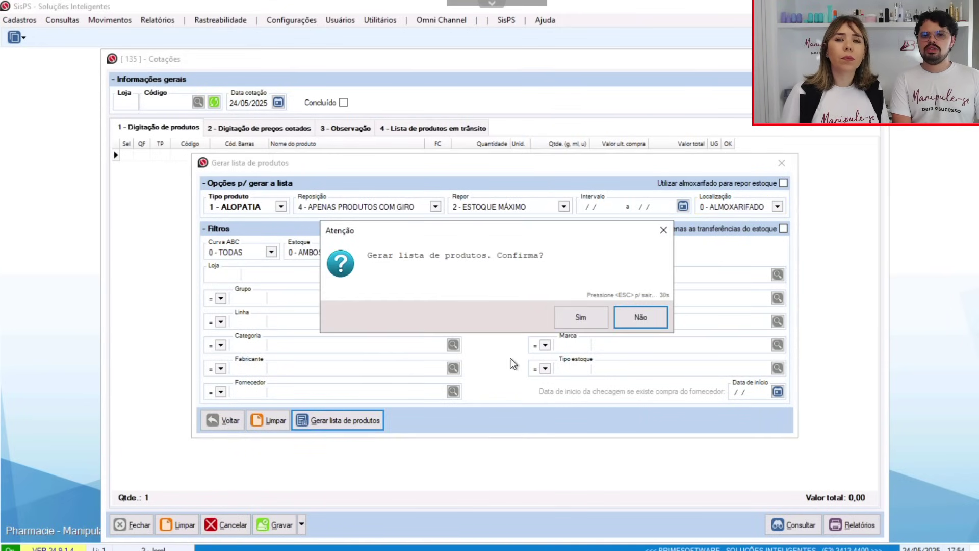
{"action": "left_click", "coordinate": [582, 318]}
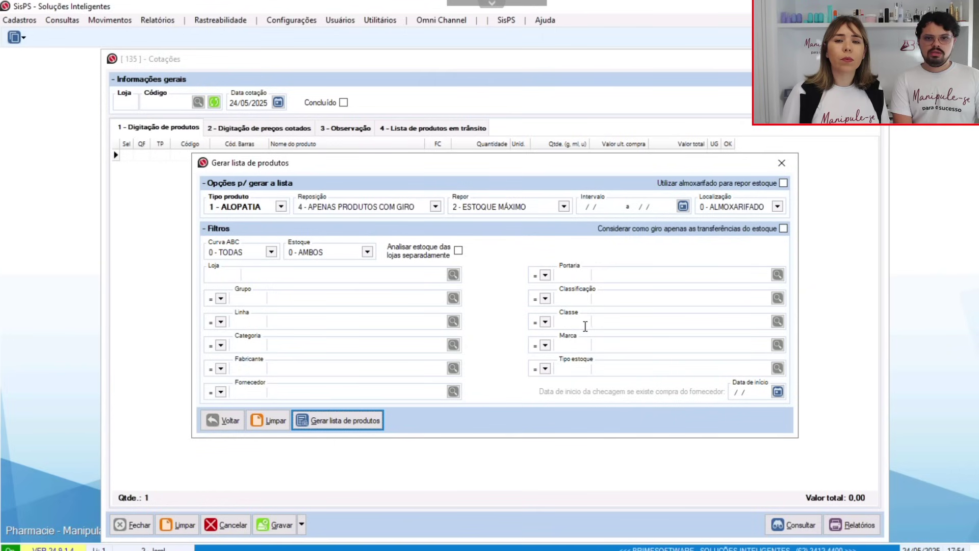
{"action": "left_click", "coordinate": [374, 424]}
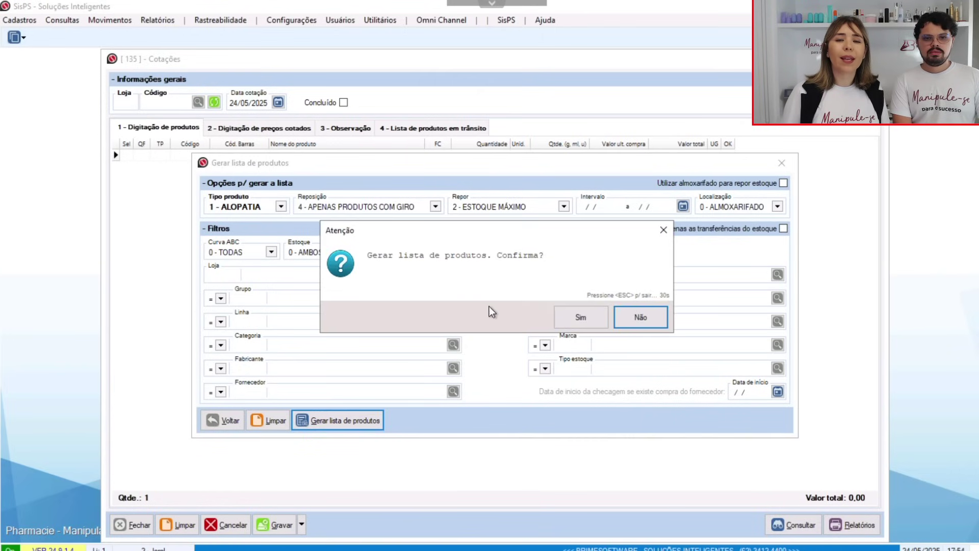
{"action": "left_click", "coordinate": [571, 320]}
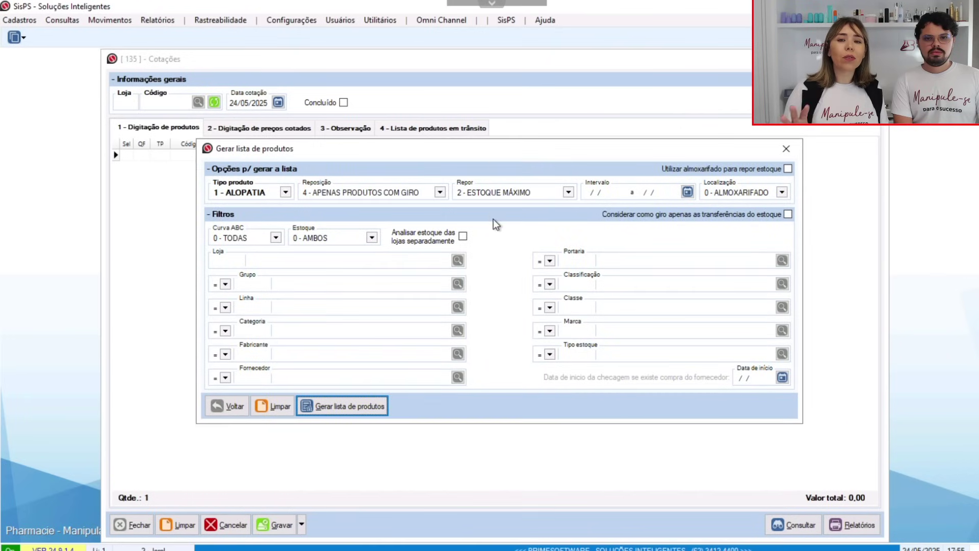
- Set Repor to 1 - ESTOQUE MÍNIMO and try to generate the product list again
{"action": "double_click", "coordinate": [510, 194]}
{"action": "left_click", "coordinate": [509, 192]}
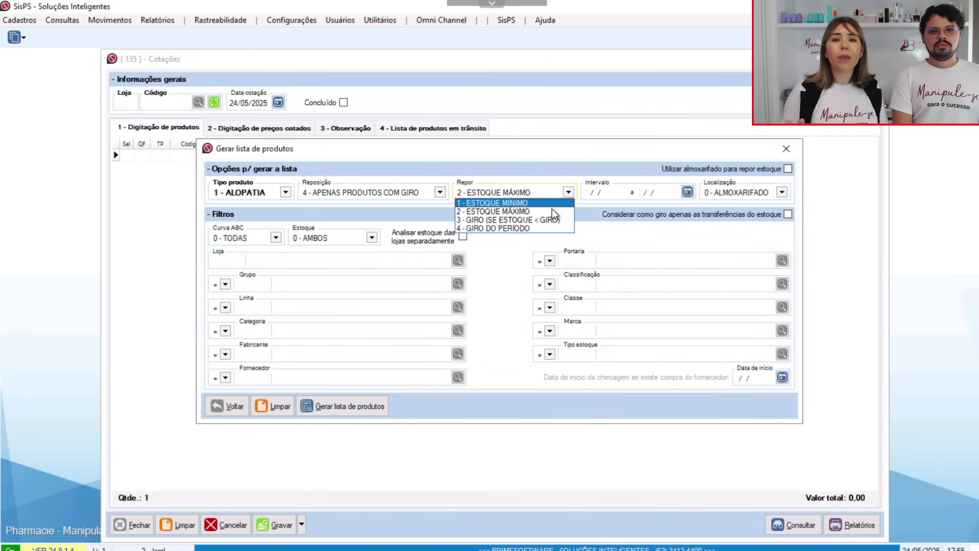
{"action": "left_click", "coordinate": [528, 205]}
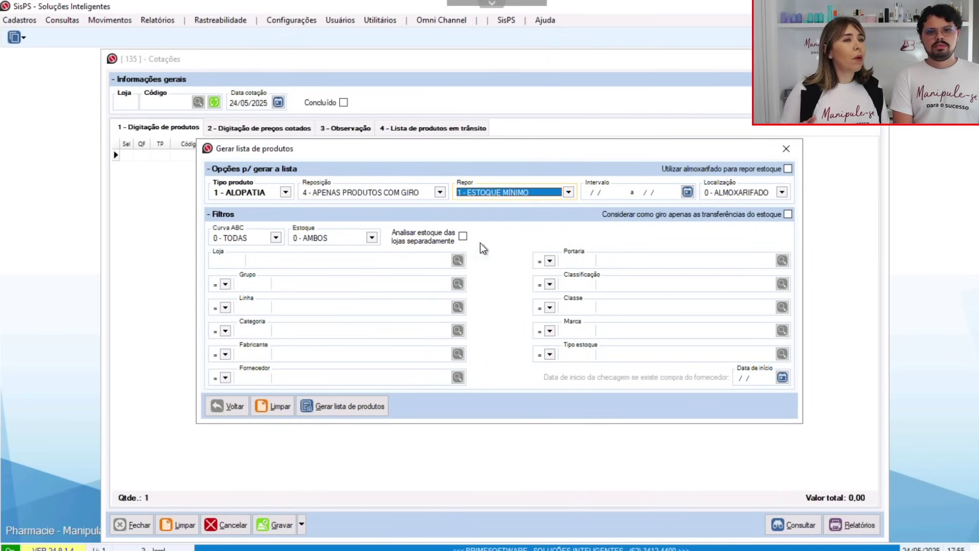
{"action": "left_click", "coordinate": [345, 407]}
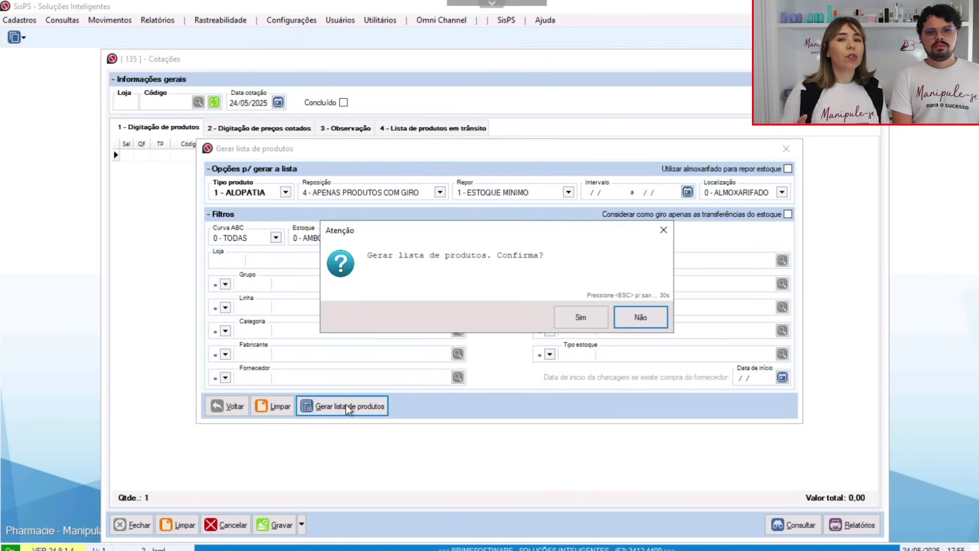
{"action": "left_click", "coordinate": [589, 314]}
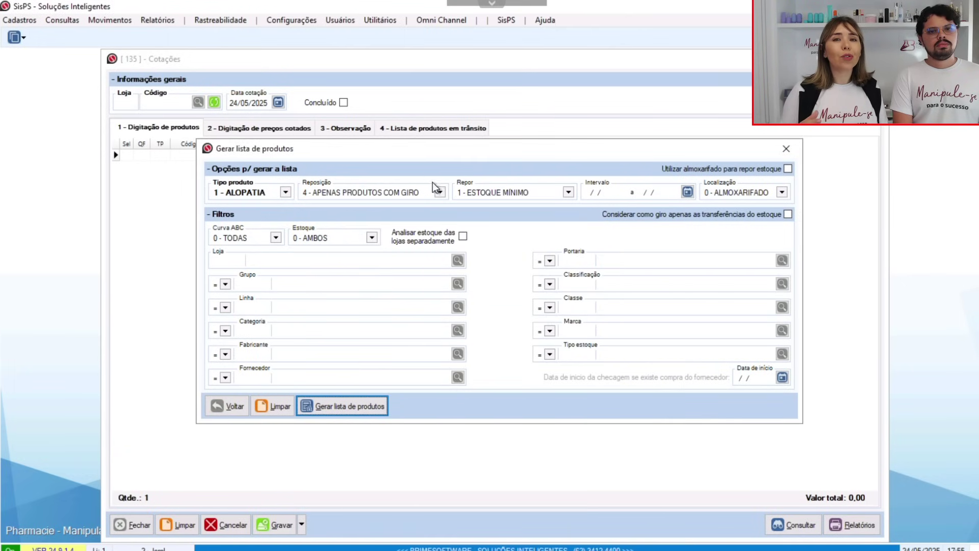
- Generate the product list with Reposição 2 - SE ESTOQUE INFERIOR AO MÁXIMO and Repor 2 - ESTOQUE MÁXIMO, and return to the quotation
{"action": "left_click", "coordinate": [439, 194]}
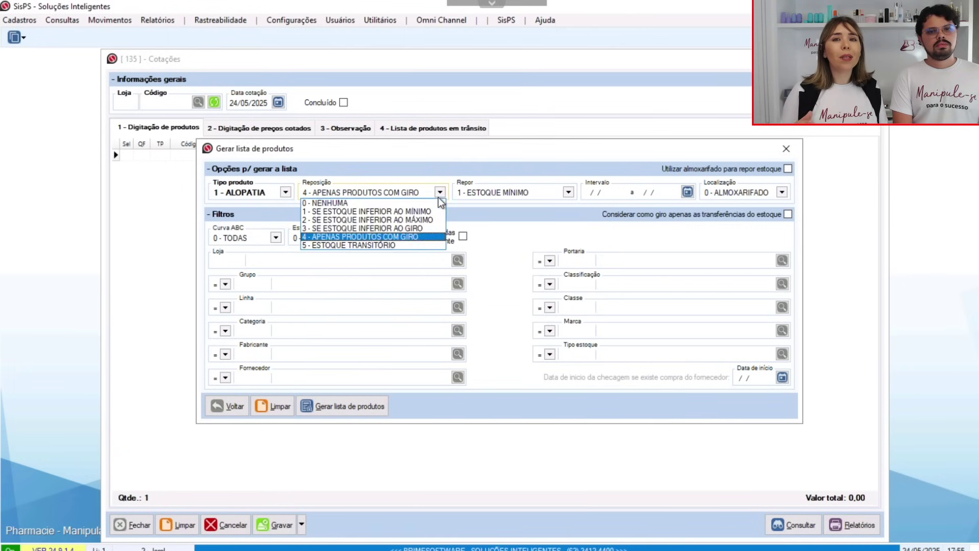
{"action": "left_click", "coordinate": [418, 219]}
{"action": "left_click", "coordinate": [566, 194]}
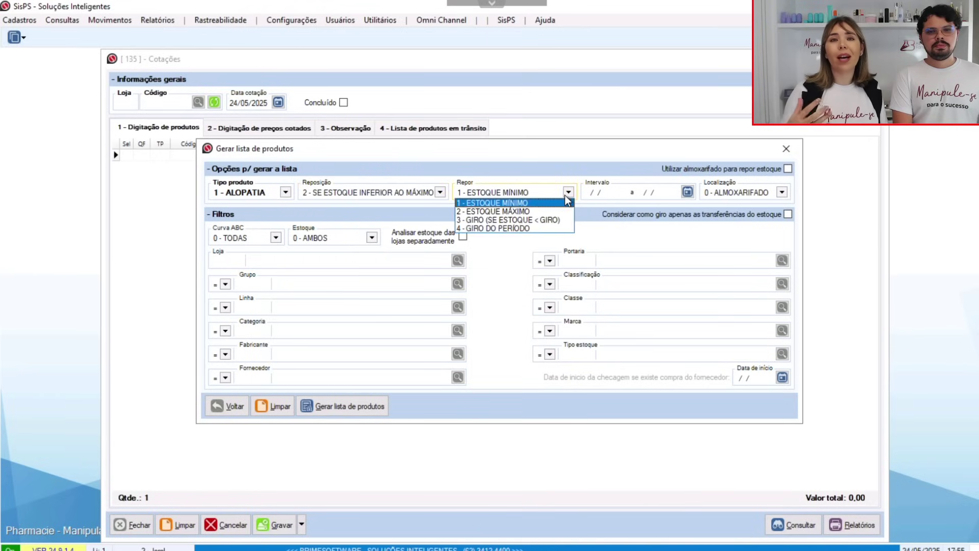
{"action": "left_click", "coordinate": [545, 213]}
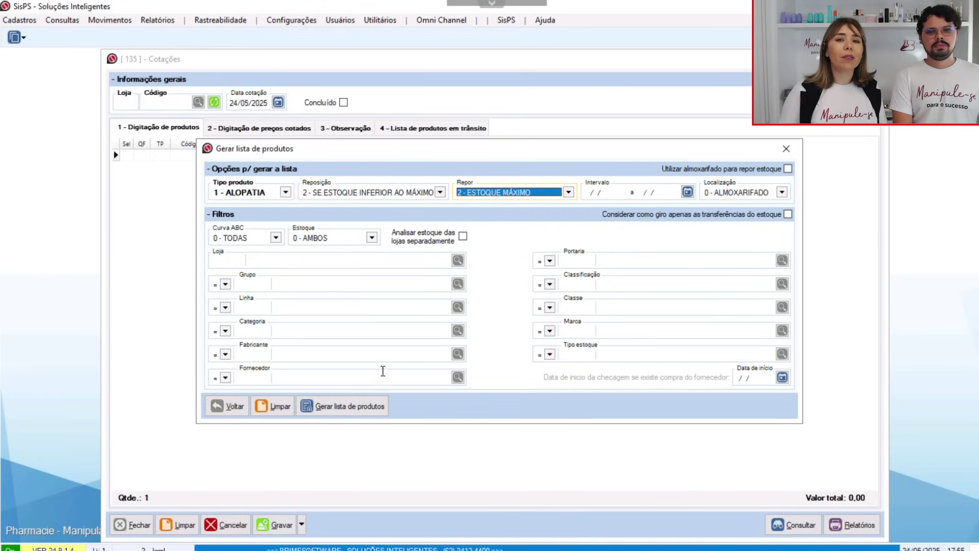
{"action": "left_click", "coordinate": [343, 406]}
{"action": "left_click", "coordinate": [575, 321]}
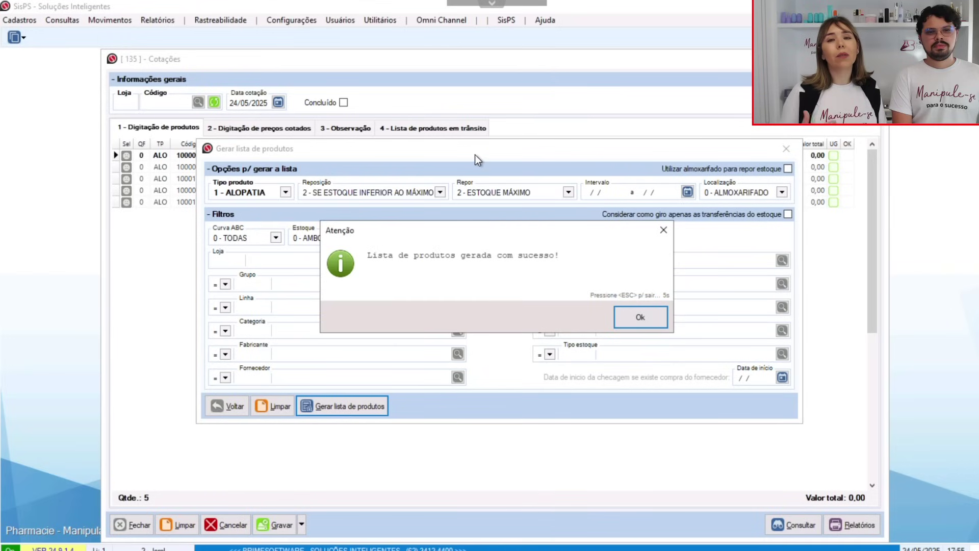
{"action": "left_click", "coordinate": [617, 310]}
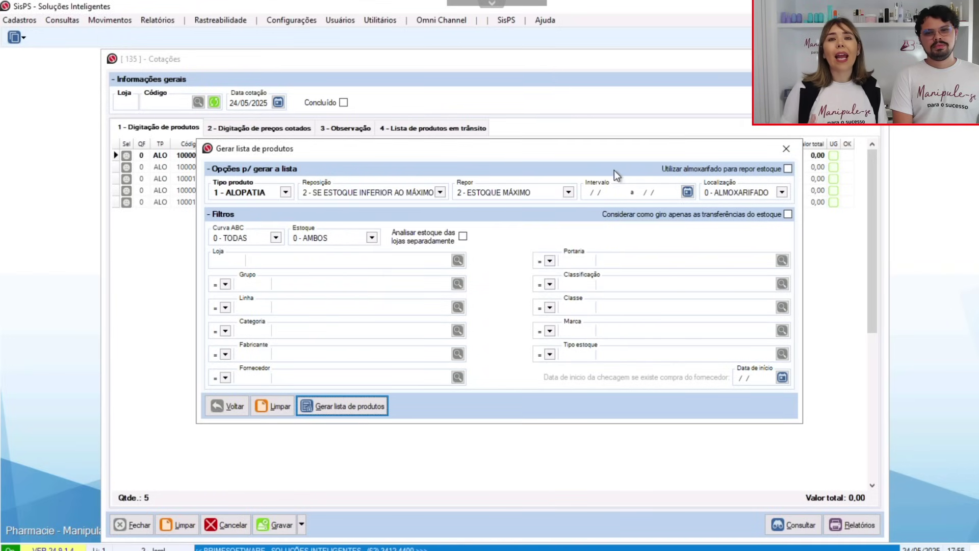
{"action": "left_click", "coordinate": [789, 152]}
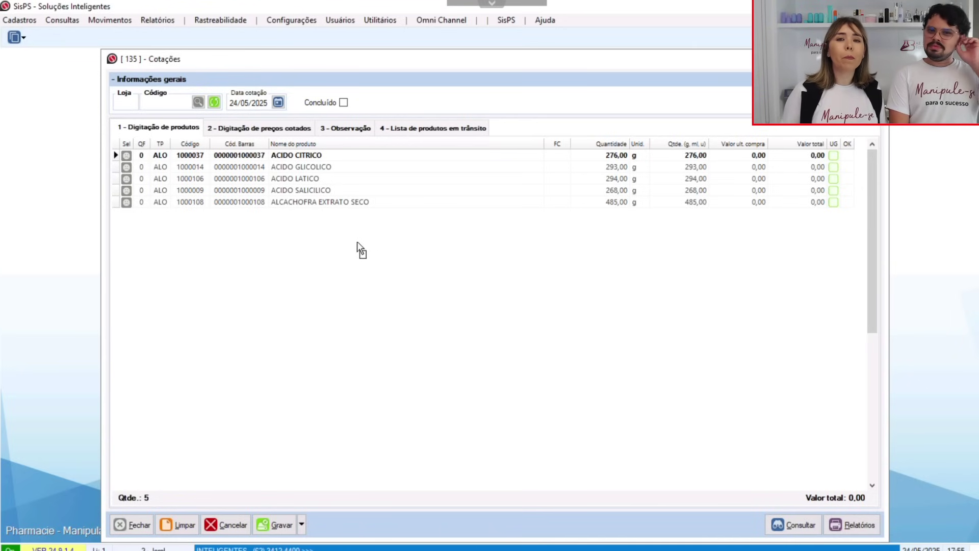
- Reopen the product-list generator to review the available Reposição options and close it without generating a list
{"action": "right_click", "coordinate": [391, 309]}
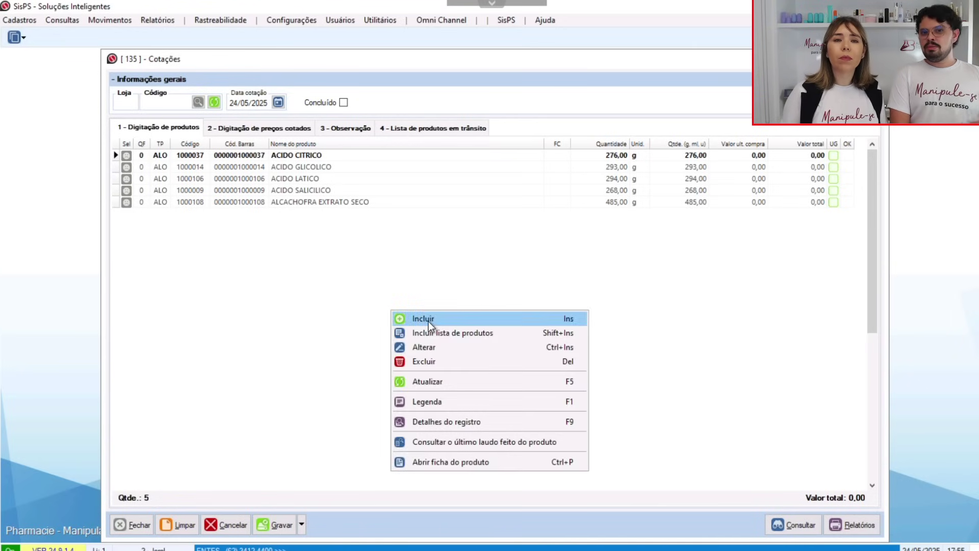
{"action": "left_click", "coordinate": [435, 334]}
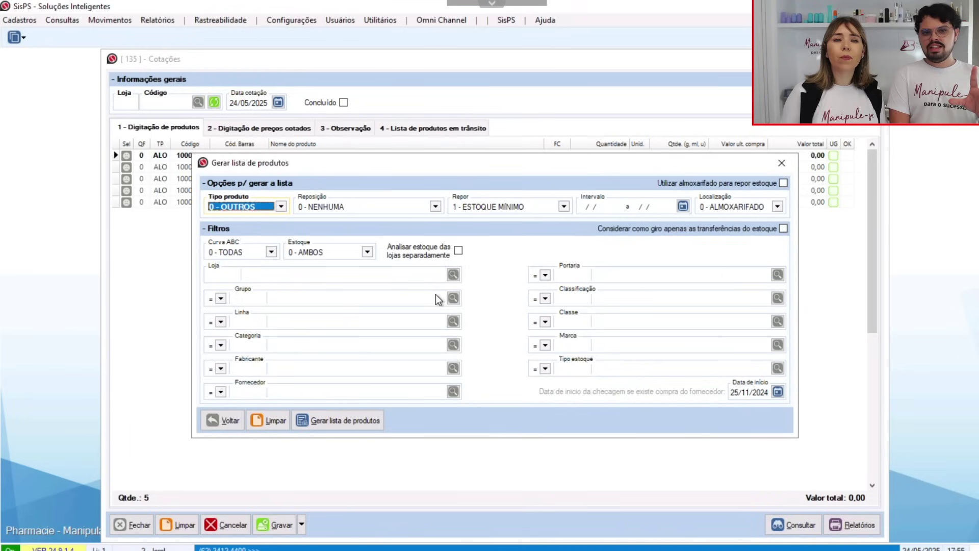
{"action": "left_click", "coordinate": [435, 206]}
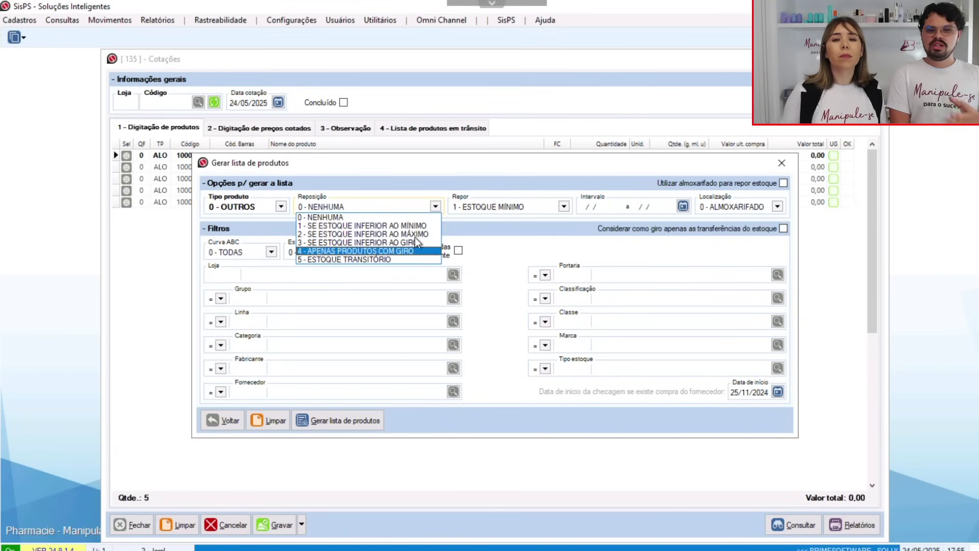
{"action": "left_click", "coordinate": [433, 207]}
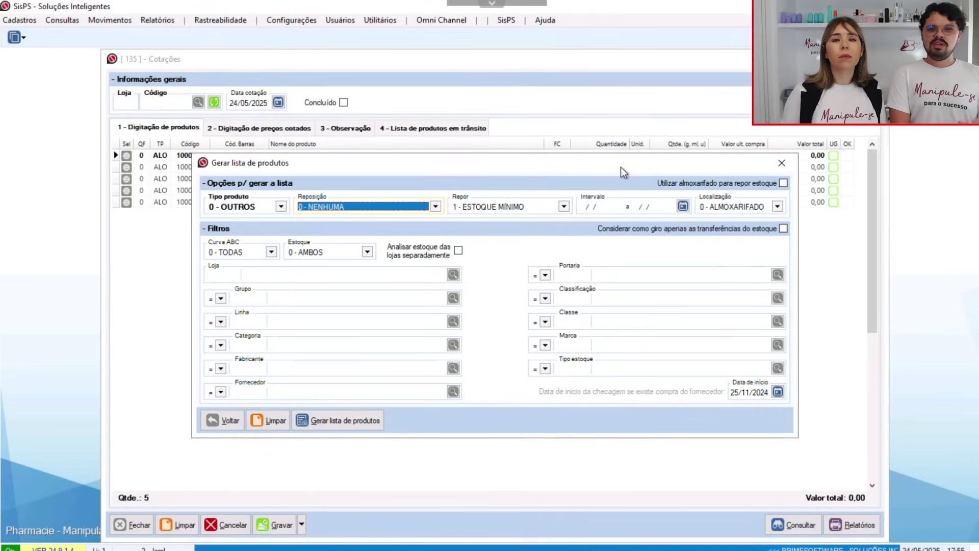
{"action": "left_click", "coordinate": [780, 168]}
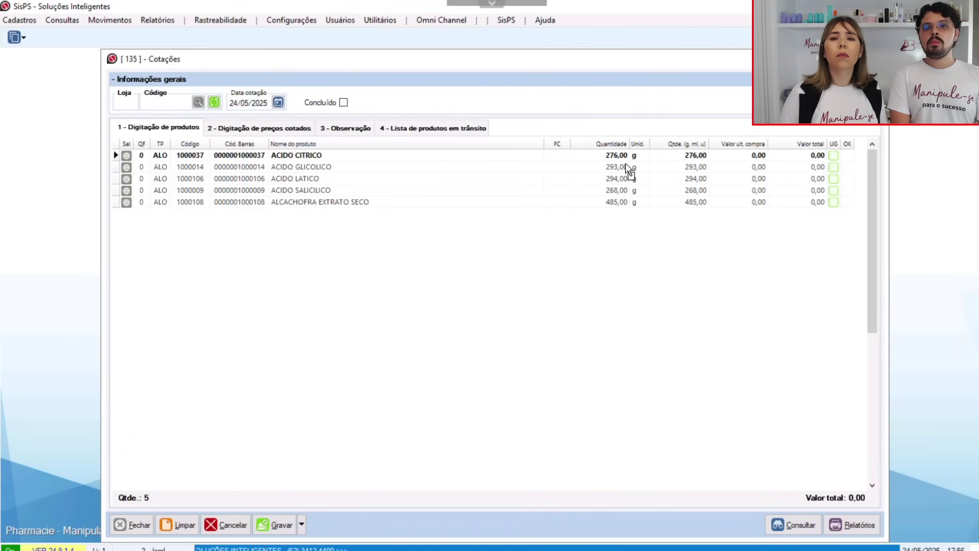
- Change the quotation quantity of ALCACHOFRA EXTRATO SECO to 500 g
{"action": "left_click", "coordinate": [612, 202]}
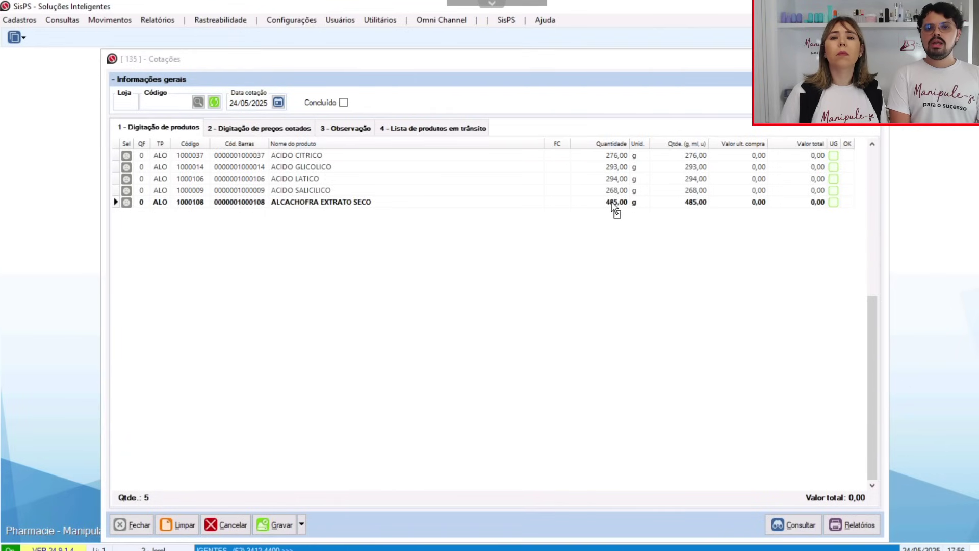
{"action": "double_click", "coordinate": [611, 202]}
{"action": "left_click", "coordinate": [615, 144]}
{"action": "type", "text": "500"}
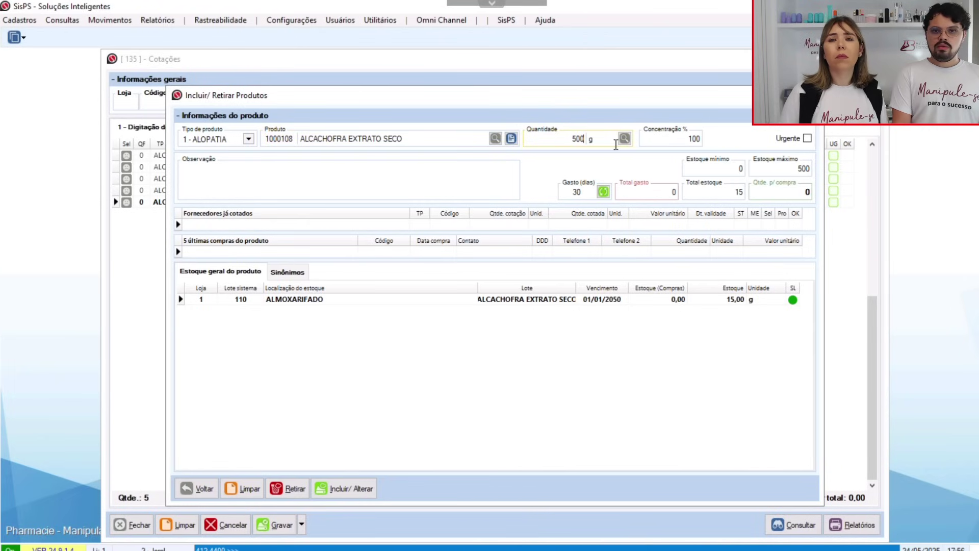
{"action": "key", "text": "Tab"}
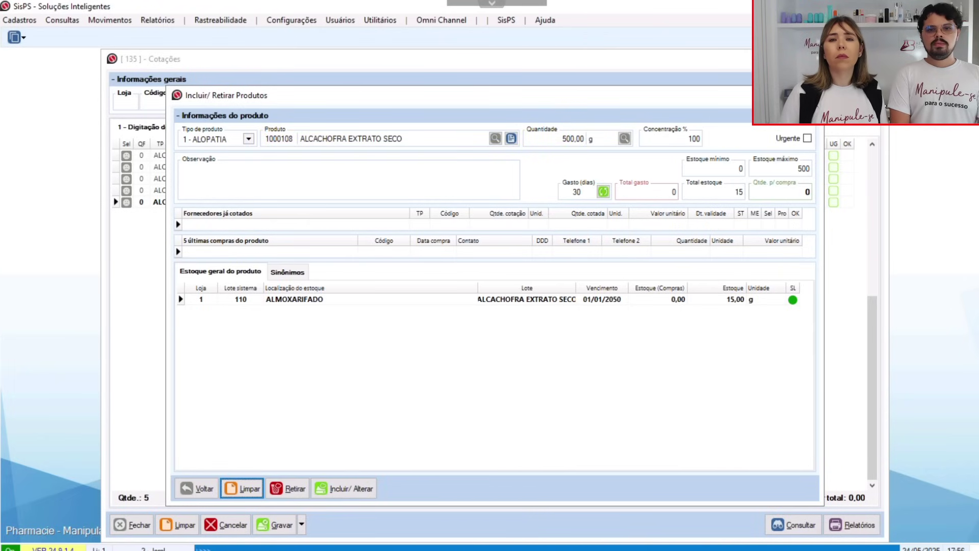
{"action": "left_click", "coordinate": [344, 488]}
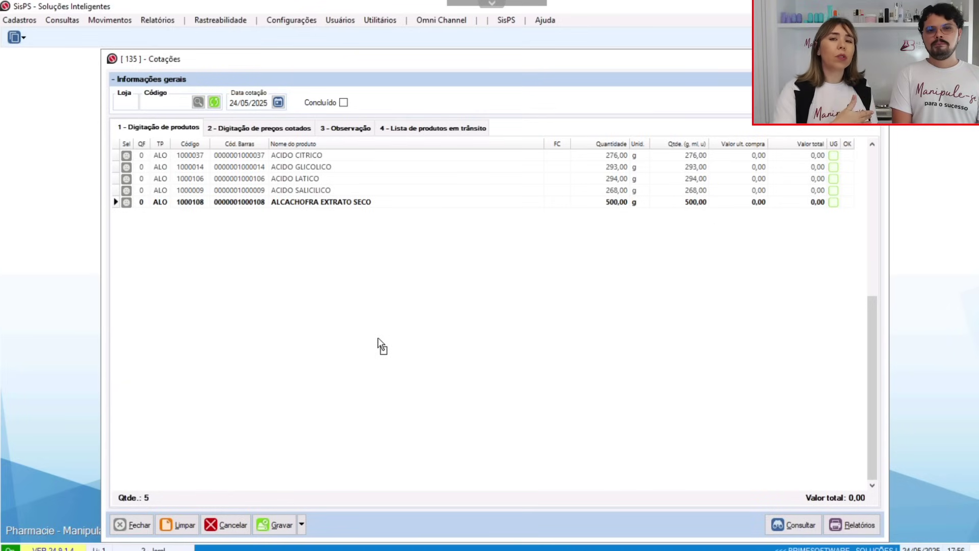
- Mark the quotation as Concluído and save it
{"action": "left_click", "coordinate": [343, 104]}
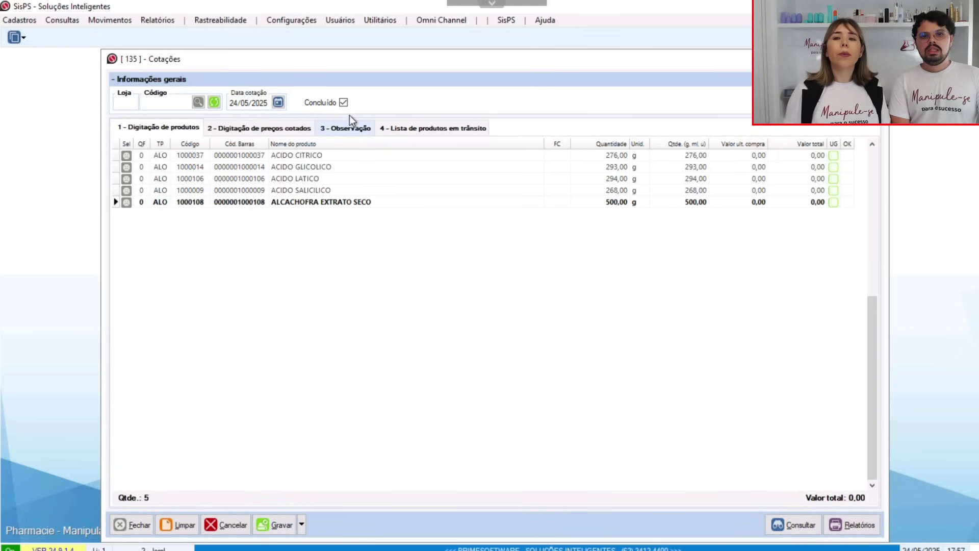
{"action": "left_click", "coordinate": [289, 530]}
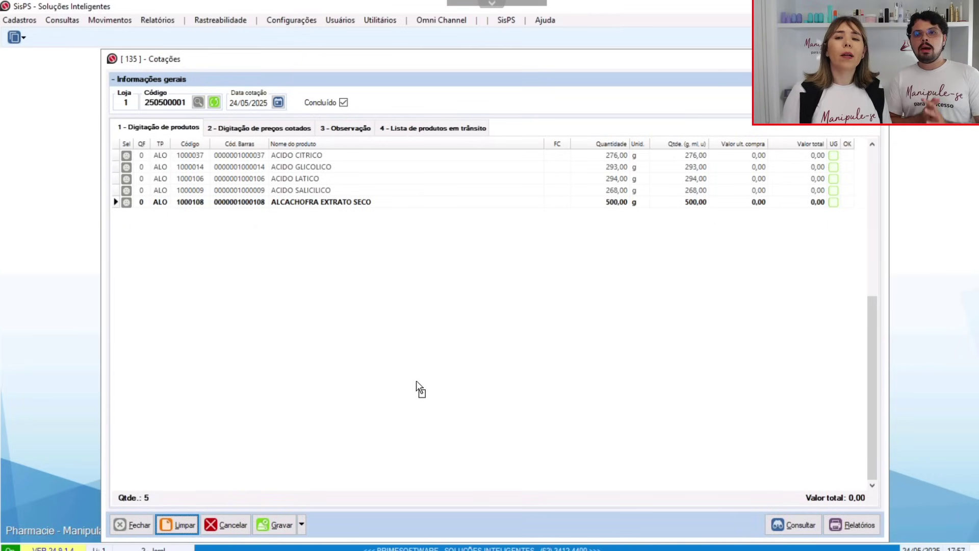
- Open the quotation's report list, select report 461 - Mapa de cotacao and go to its report configuration
{"action": "left_click", "coordinate": [847, 534]}
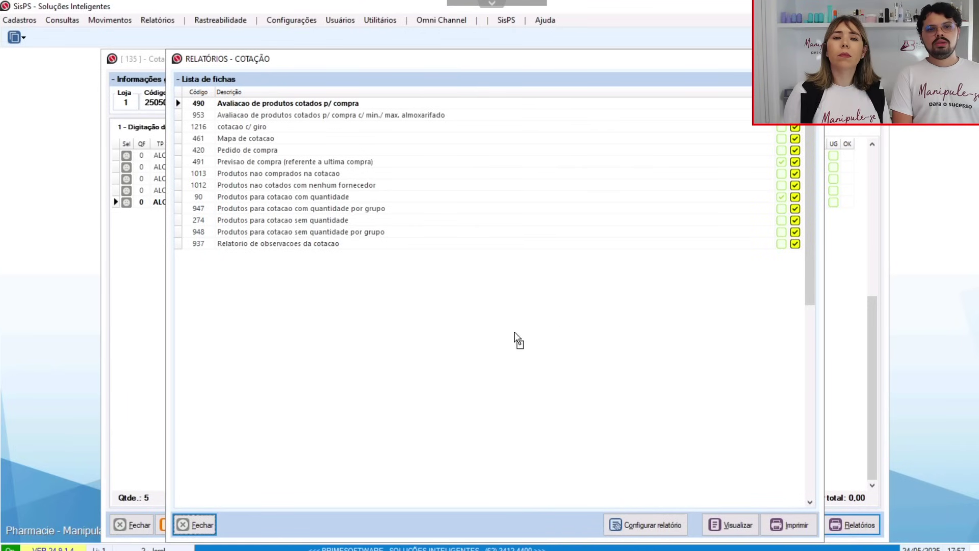
{"action": "left_click", "coordinate": [266, 141]}
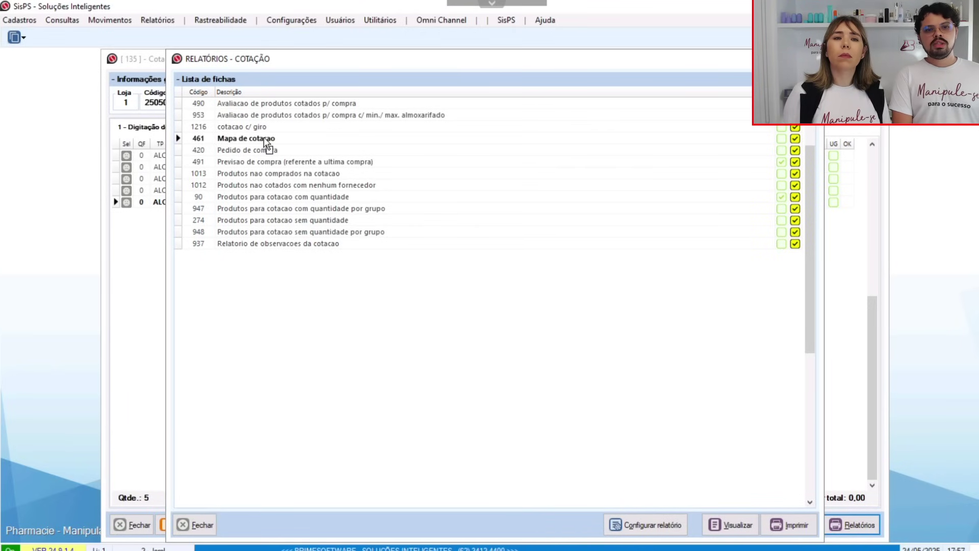
{"action": "double_click", "coordinate": [265, 137]}
{"action": "left_click", "coordinate": [638, 317]}
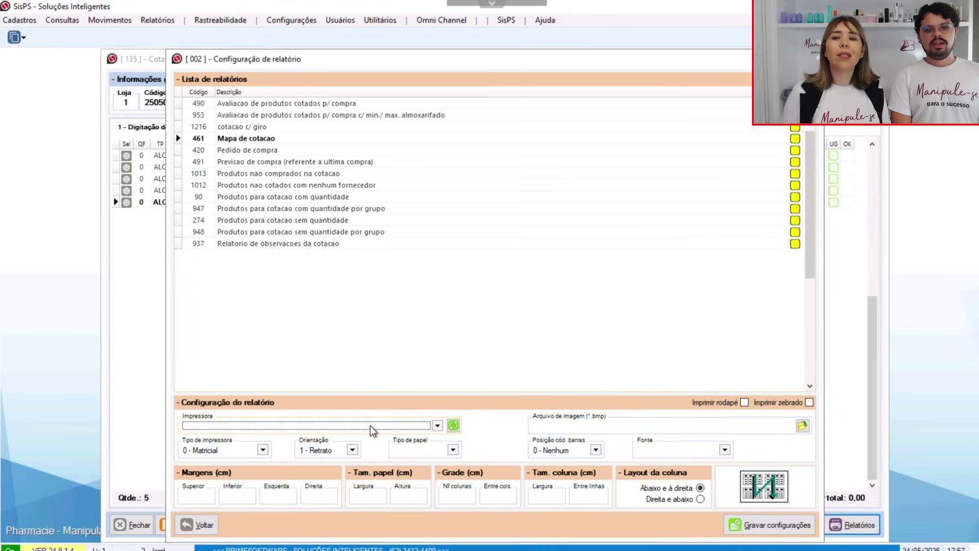
- Configure Mapa de cotacao with the Microsoft Print to PDF printer and 1 - A4 paper, mark that report, and save the configuration
{"action": "left_click", "coordinate": [373, 430]}
{"action": "left_click", "coordinate": [229, 469]}
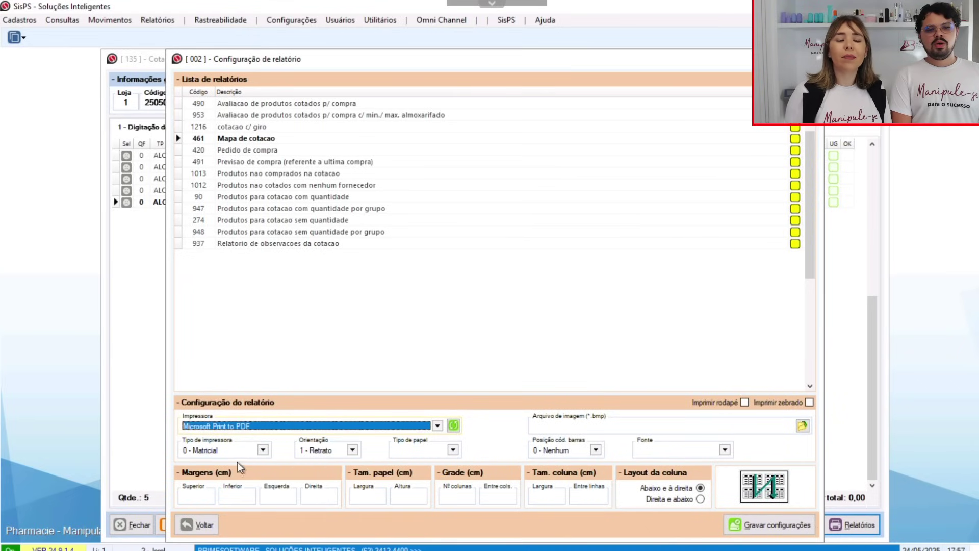
{"action": "left_click", "coordinate": [453, 450]}
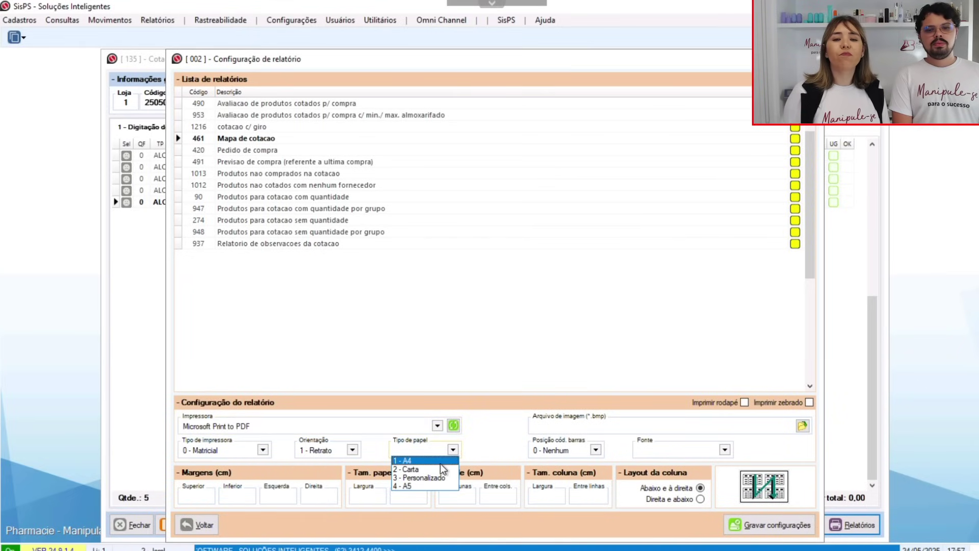
{"action": "left_click", "coordinate": [440, 462]}
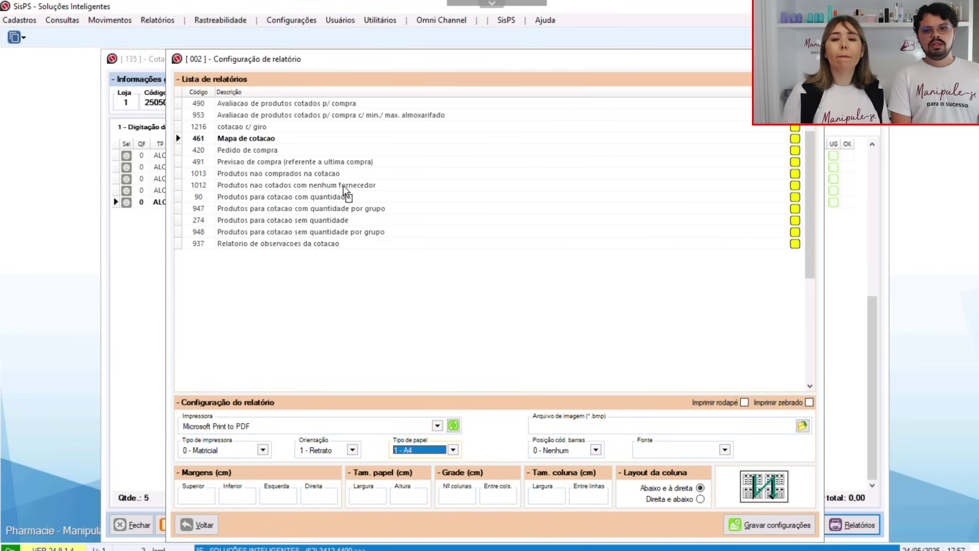
{"action": "left_click", "coordinate": [795, 140]}
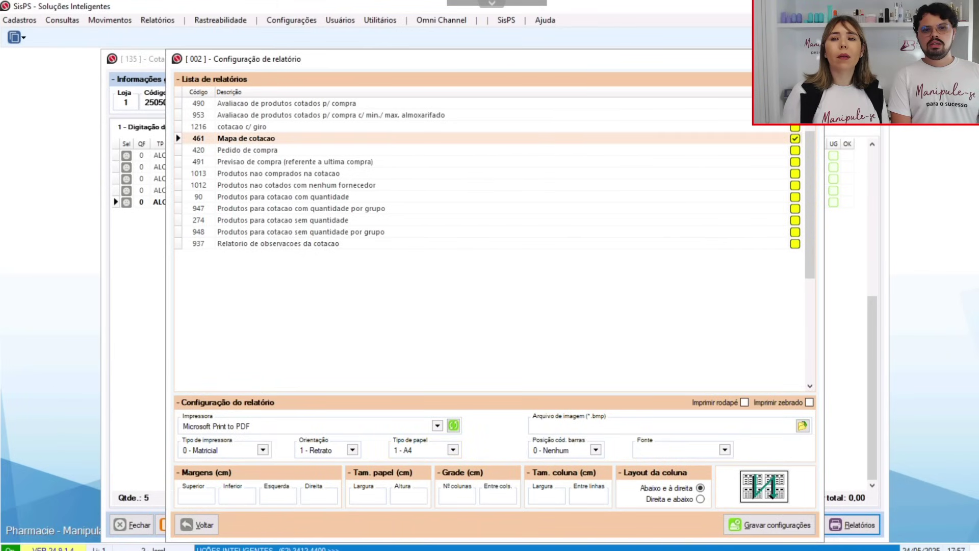
{"action": "left_click", "coordinate": [769, 524]}
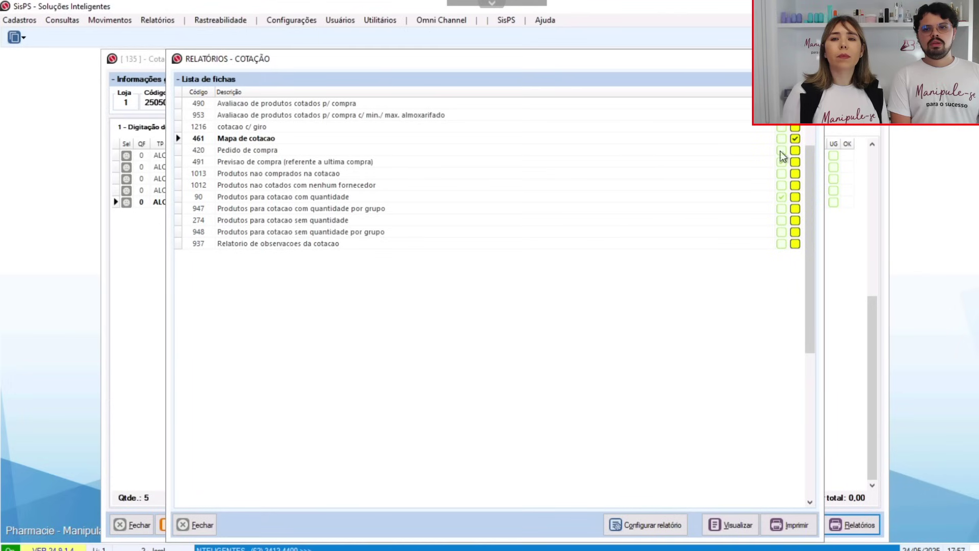
- Display the Mapa de cotacao report for the quotation in a maximized preview
{"action": "double_click", "coordinate": [265, 139]}
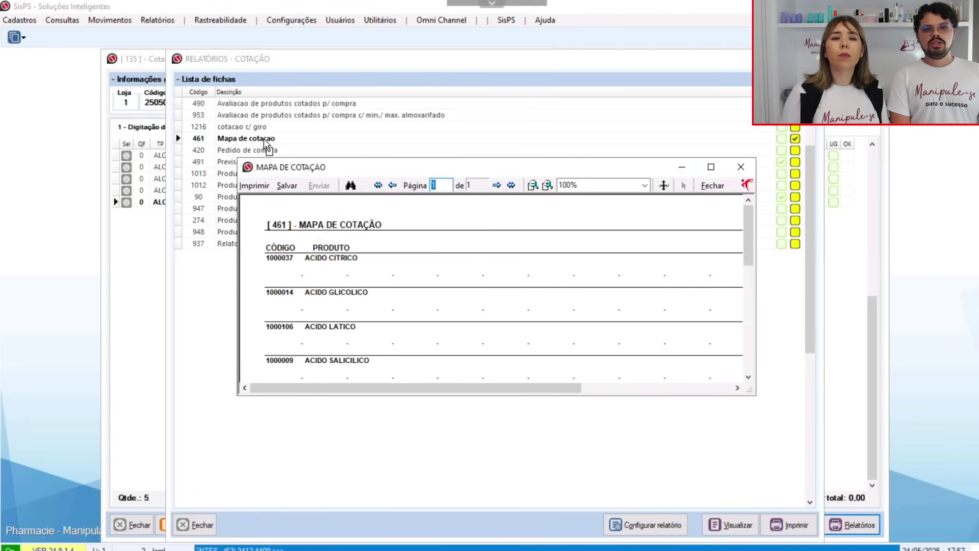
{"action": "left_click", "coordinate": [712, 167]}
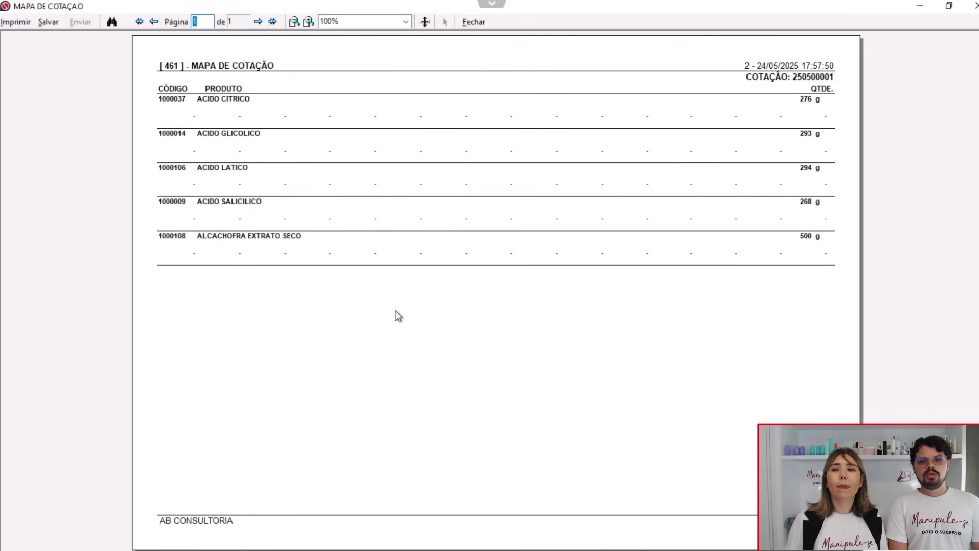